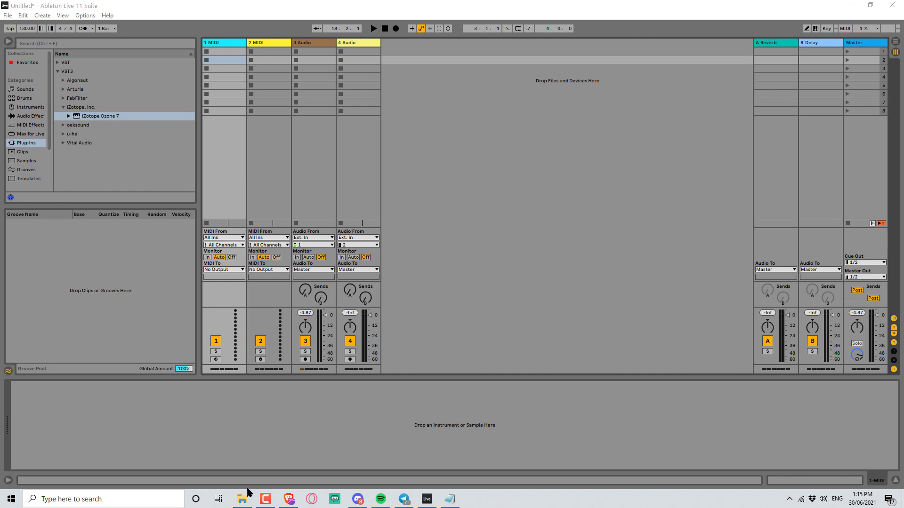
- Select all 42 WAVs in the LeLascardRmixpack130bpm folder and drop them onto Ableton's third audio track
mouse_move(250, 502)
click(250, 455)
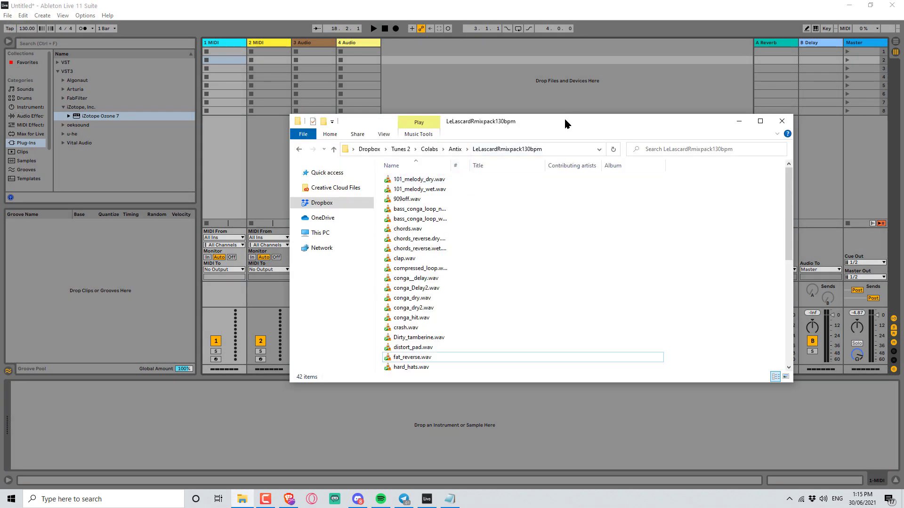
drag(553, 123, 585, 83)
scroll(524, 175, down, 3)
scroll(523, 170, down, 5)
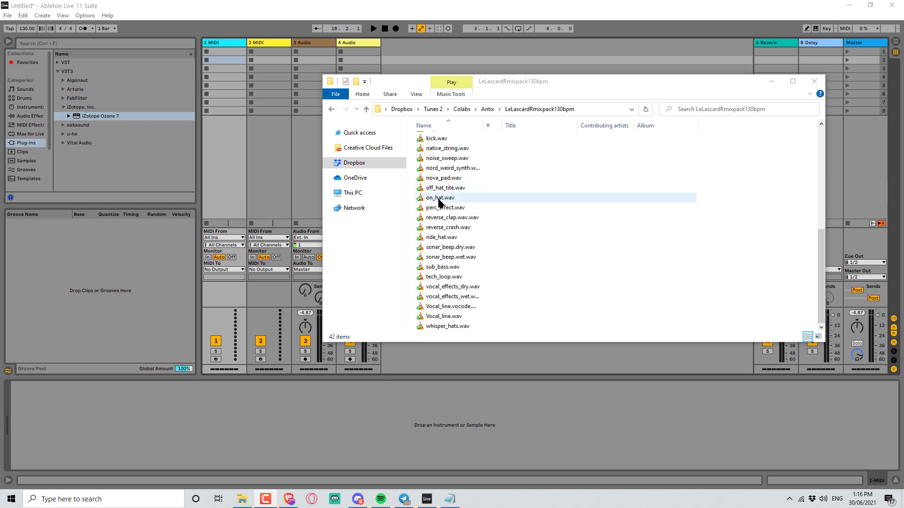
scroll(445, 216, up, 8)
click(446, 139)
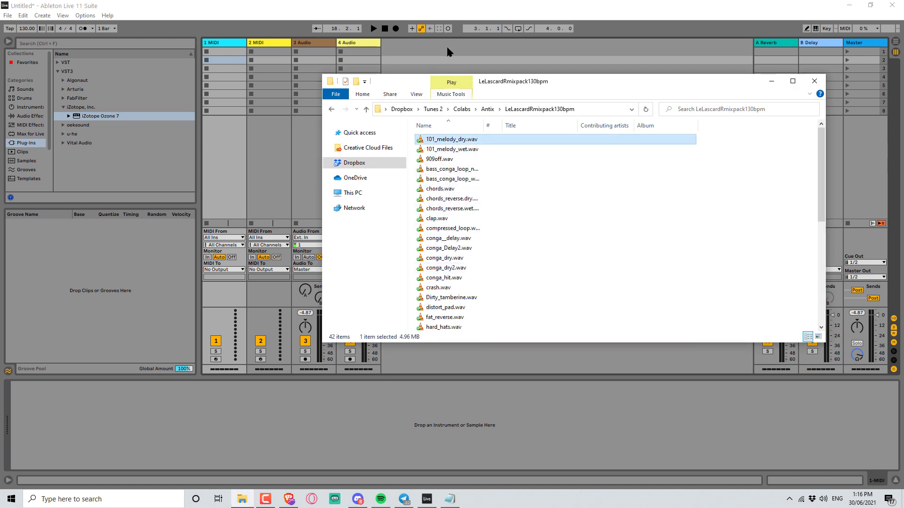
scroll(459, 306, down, 7)
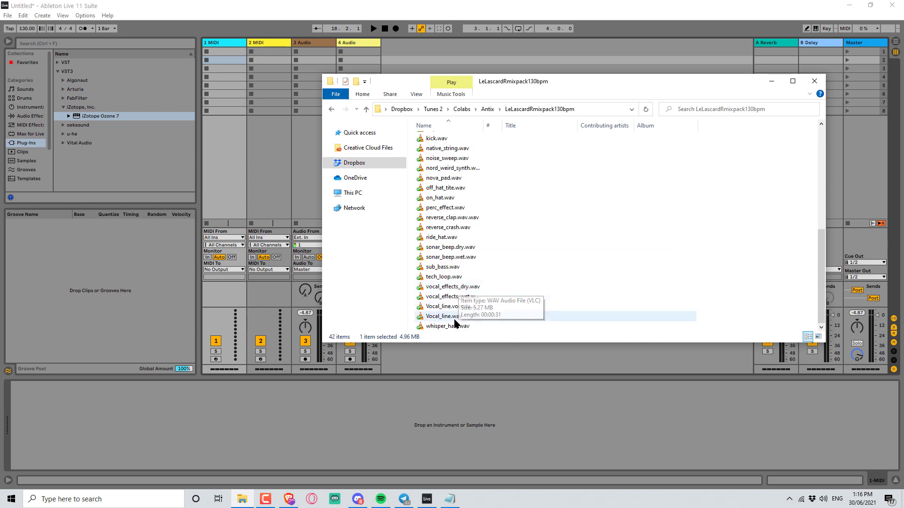
shift+click(455, 325)
drag(571, 83, 616, 71)
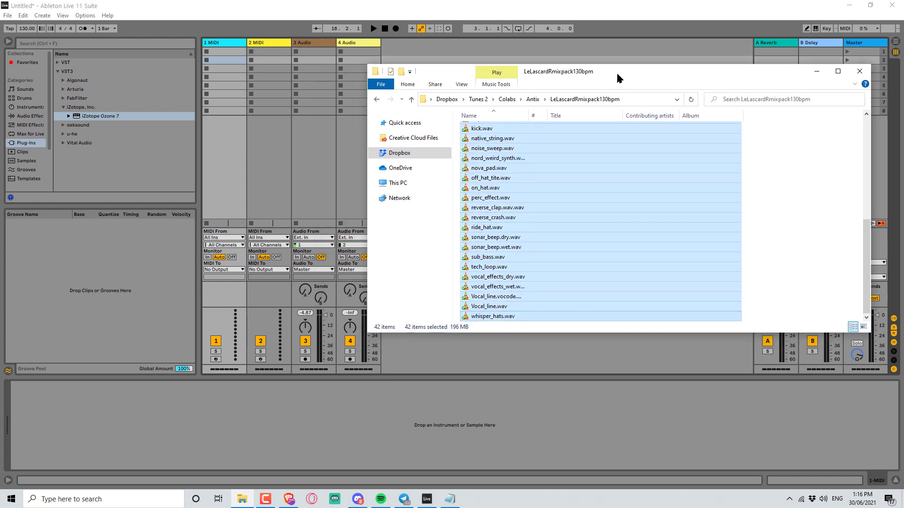
drag(479, 130, 308, 56)
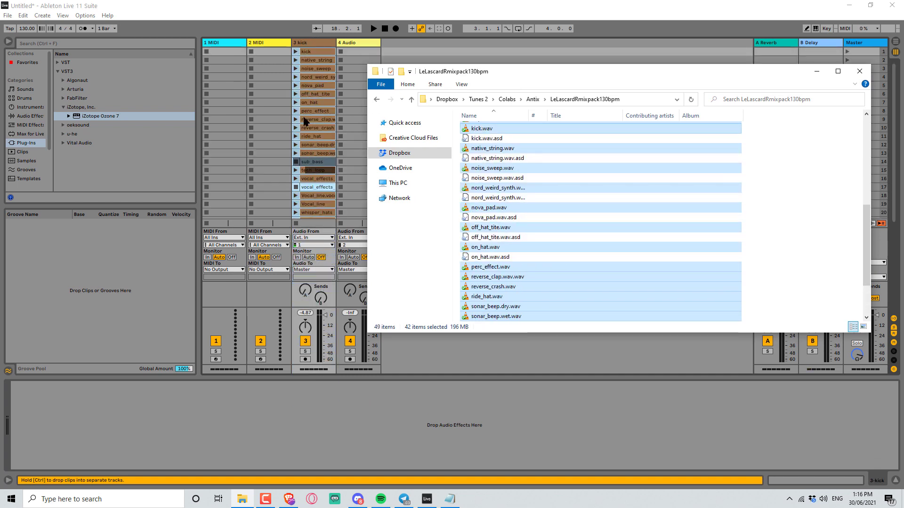
- Widen the kick track so full clip names show, and open the kick clip's waveform in Clip View
click(312, 50)
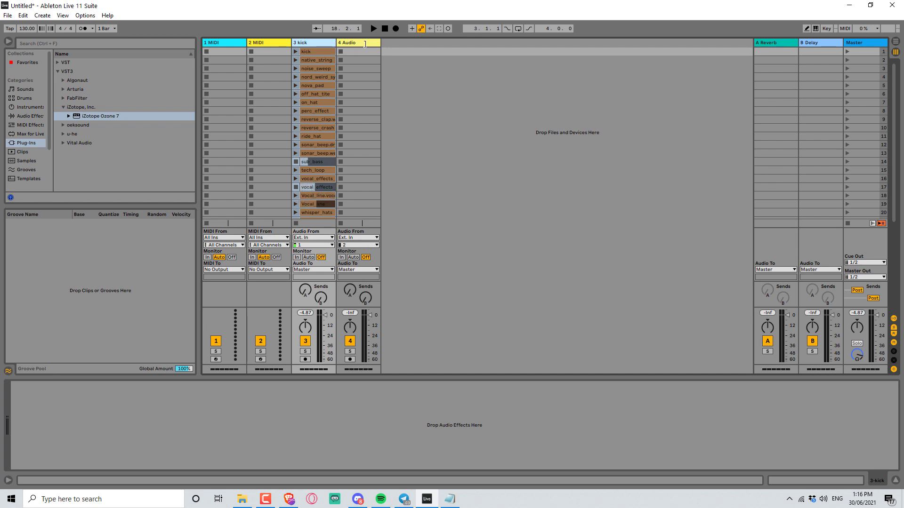
drag(365, 45, 363, 44)
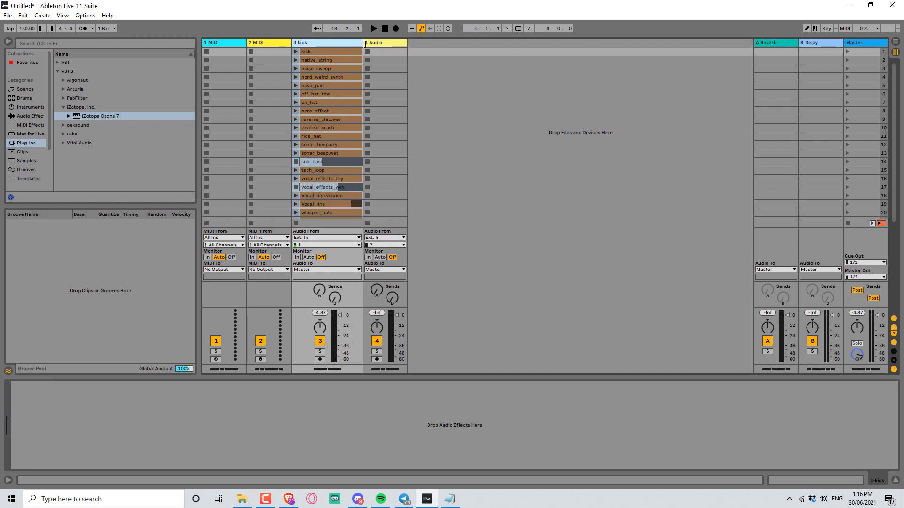
double_click(329, 53)
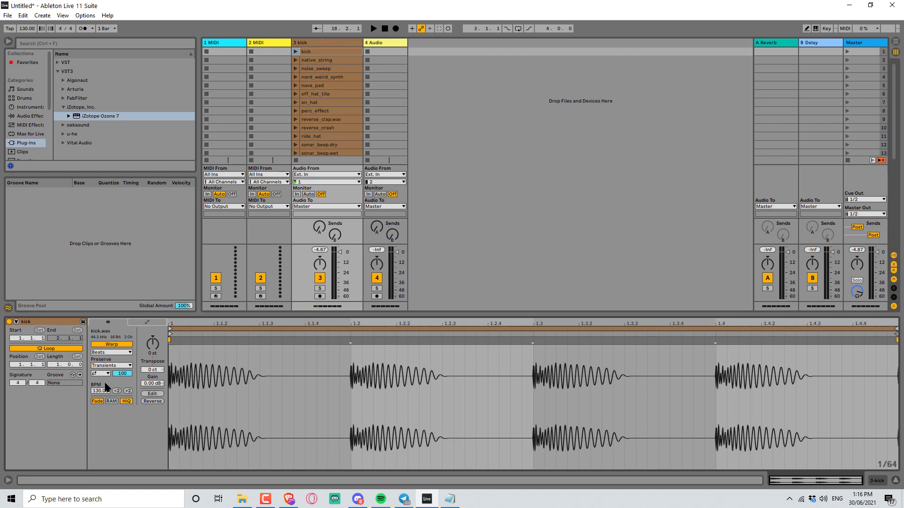
drag(27, 28, 27, 23)
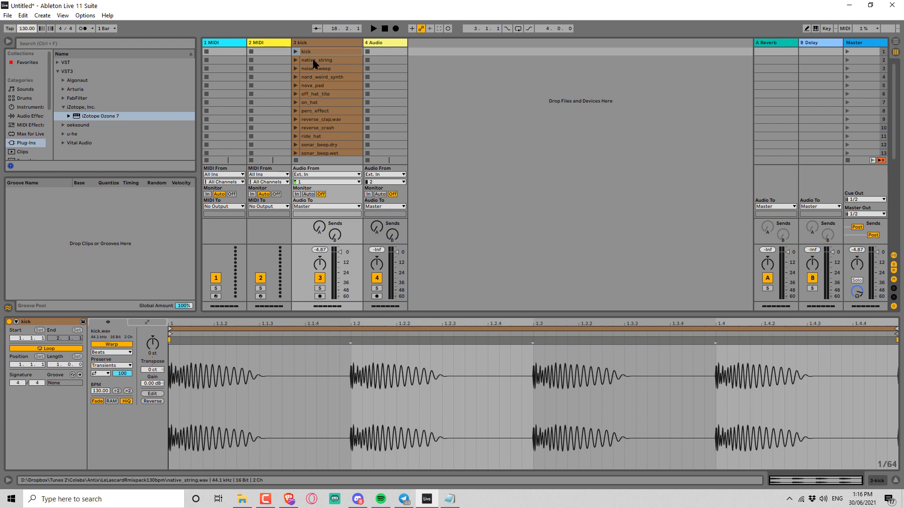
- Solo the kick track and audition kick, native_string, noise_sweep, nord_weird_synth, nova_pad and off_hat_tite
click(320, 288)
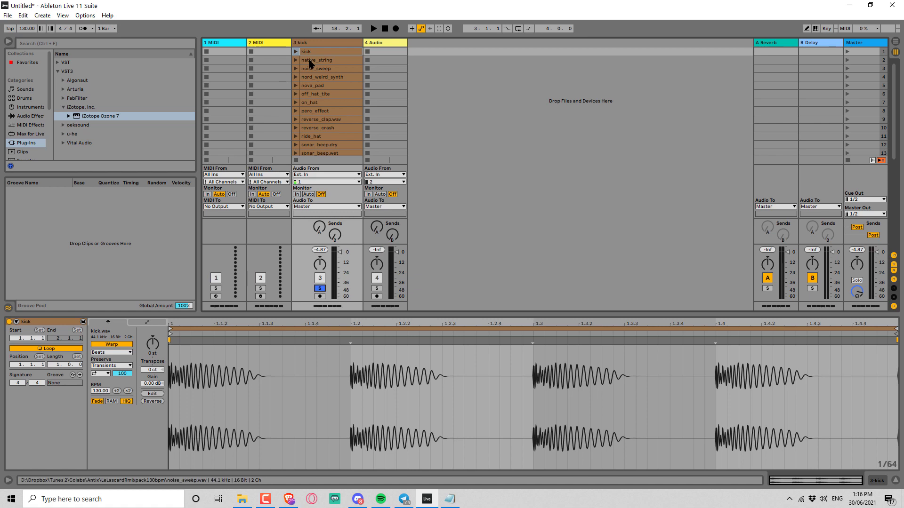
click(296, 52)
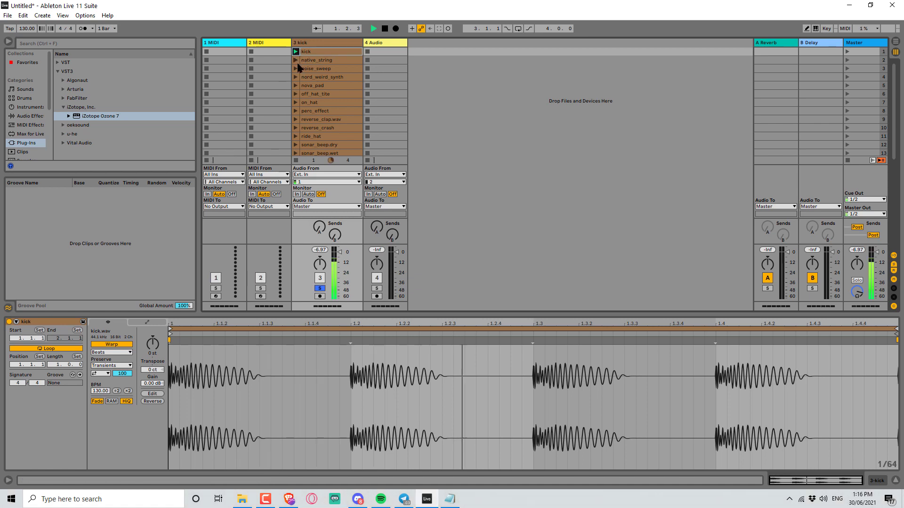
click(295, 60)
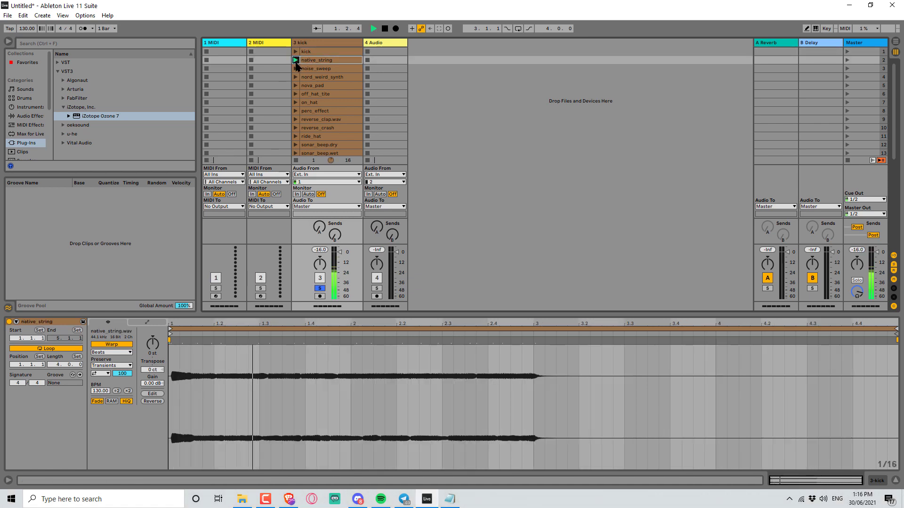
click(295, 68)
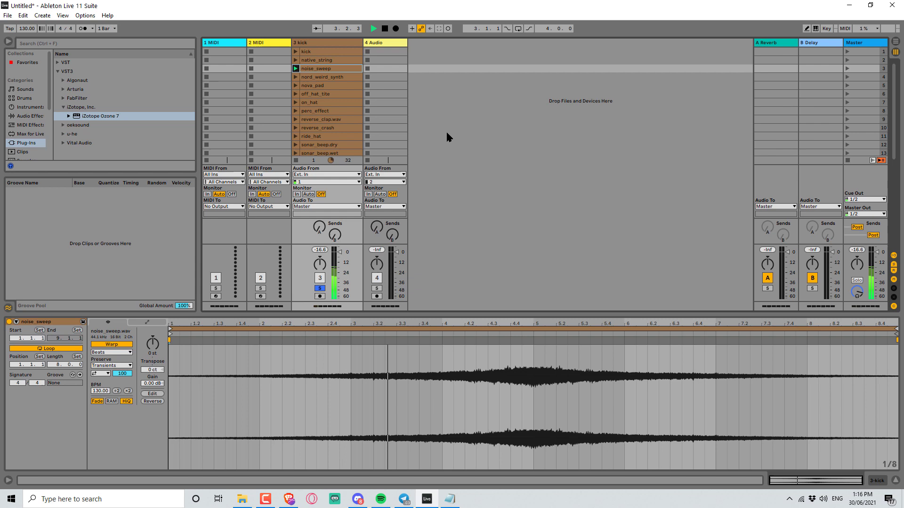
key(space)
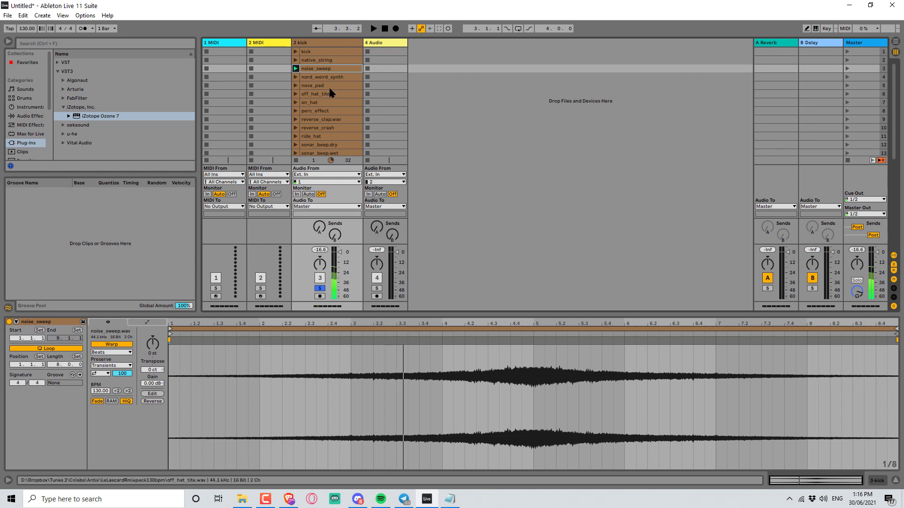
click(295, 77)
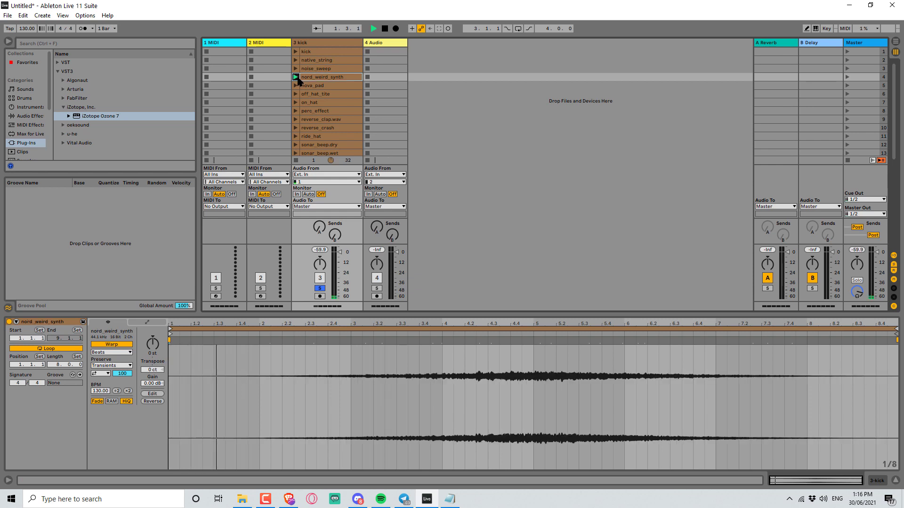
click(296, 85)
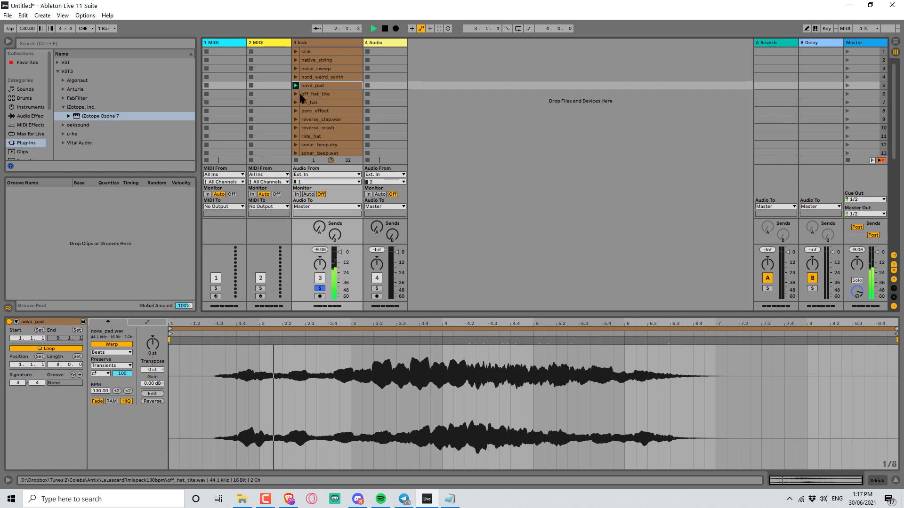
click(295, 94)
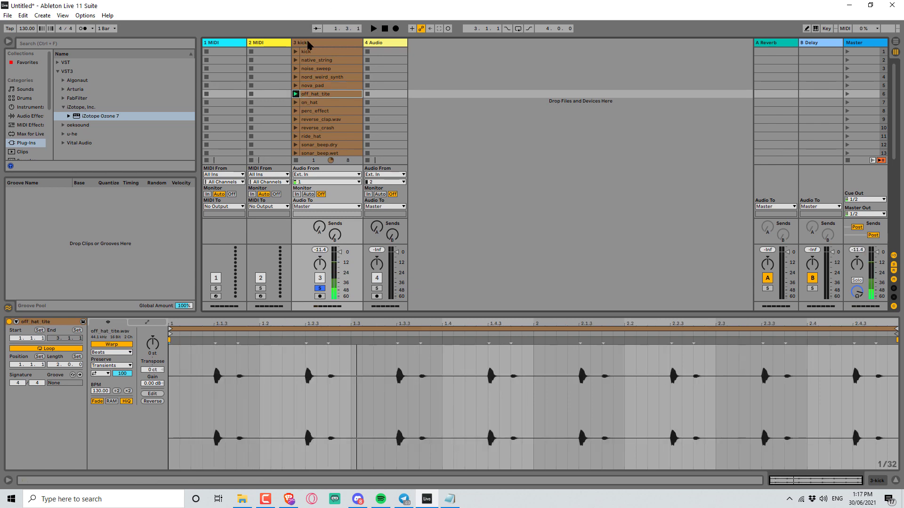
click(376, 43)
- Rename track 4 to Percussion and add a new audio track named Bass
key(ctrl+r)
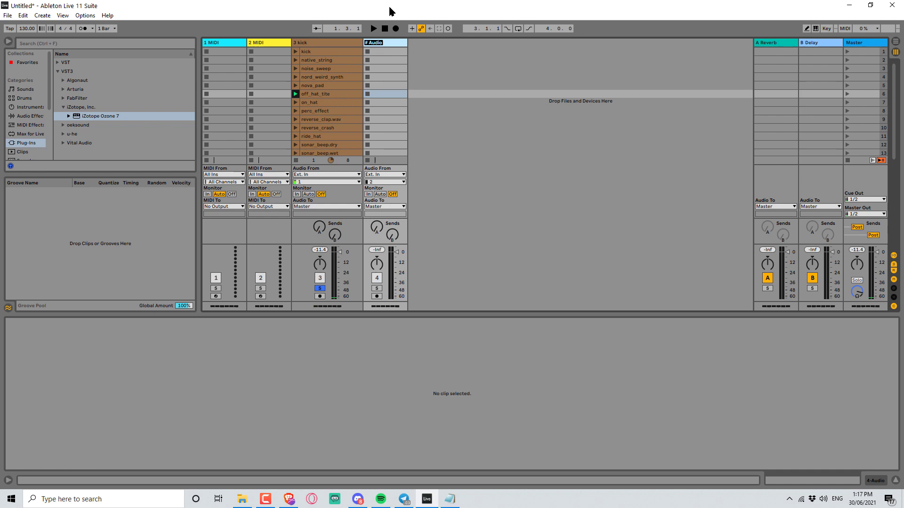
text(Percussion)
key(Return)
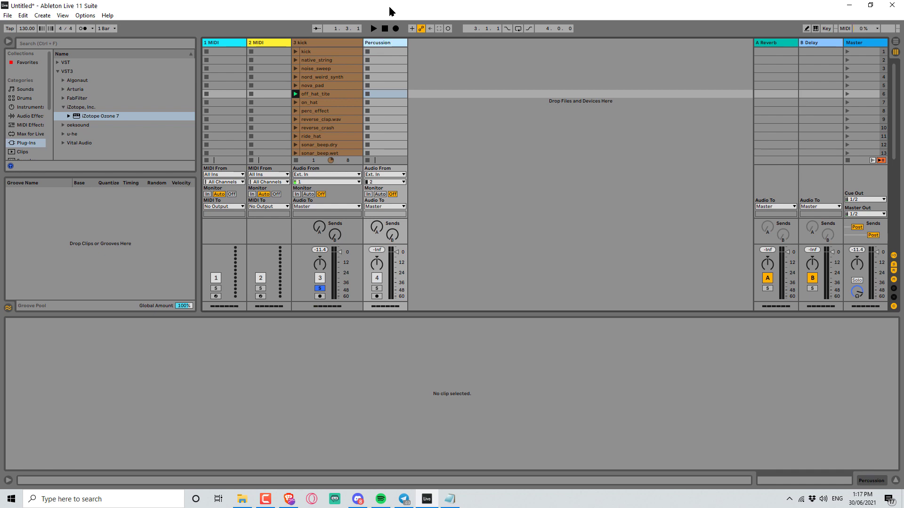
key(ctrl+t)
key(ctrl+r)
text(Bas)
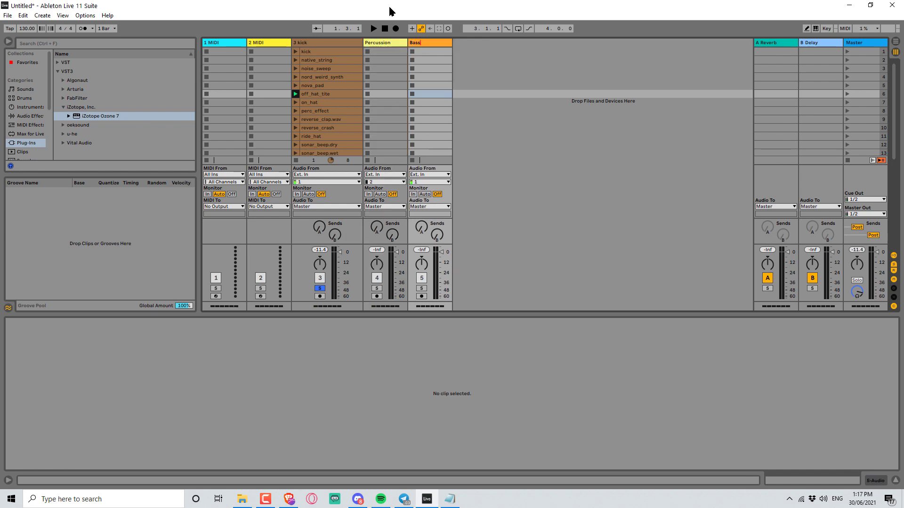
key(Return)
- Add two more audio tracks named Synth and Other
key(ctrl+t)
key(ctrl+r)
text(Synth)
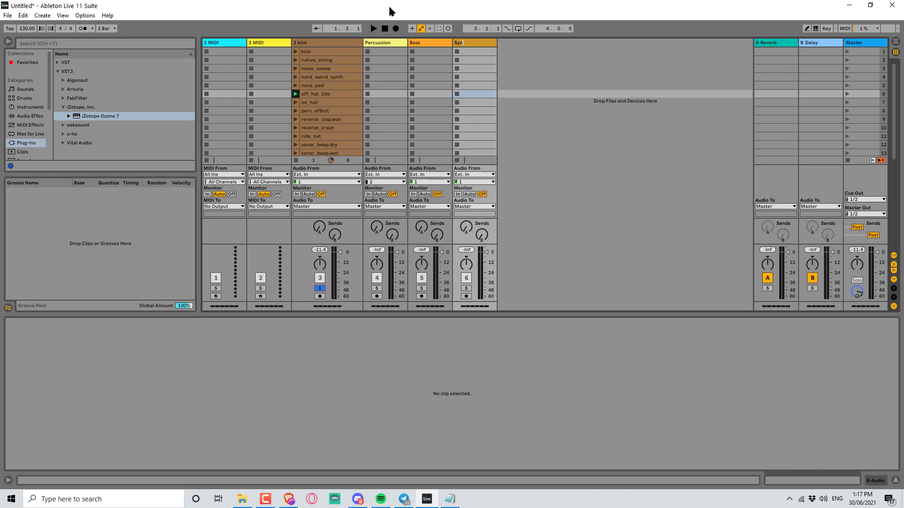
key(Return)
key(ctrl+t)
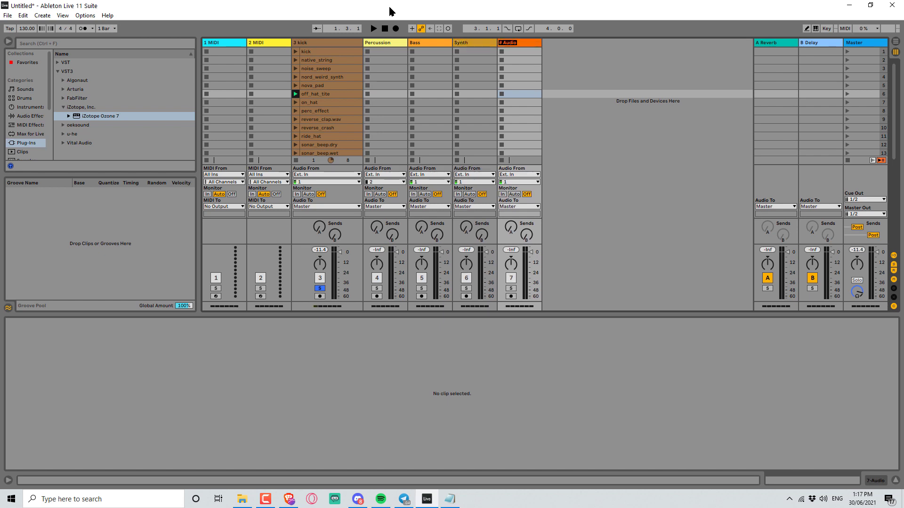
text(Other)
key(Return)
- Move kick to Percussion, native_string and nord_weird_synth to Synth, and noise_sweep to Other
drag(349, 53, 381, 52)
drag(316, 61, 470, 52)
drag(329, 69, 521, 52)
click(295, 77)
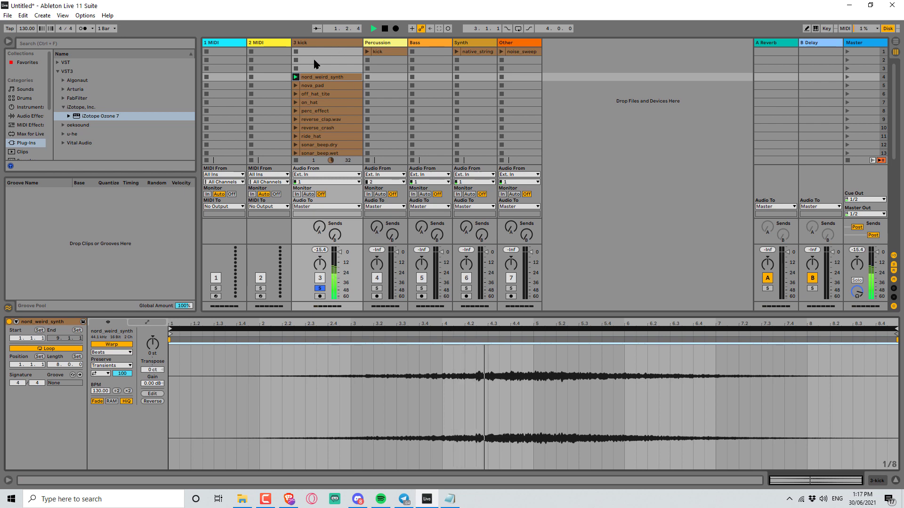
drag(320, 81, 473, 61)
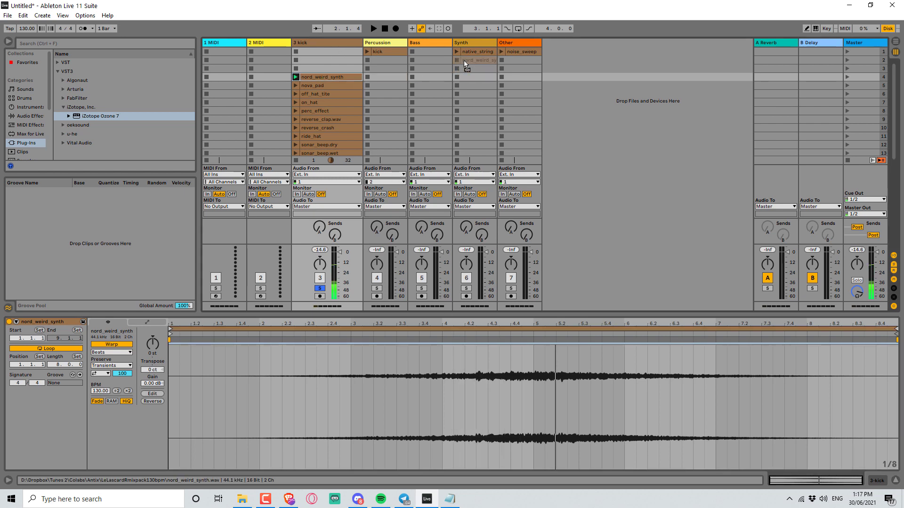
- Audition nova_pad and move it to Synth; move off_hat_tite and on_hat to Percussion
click(296, 87)
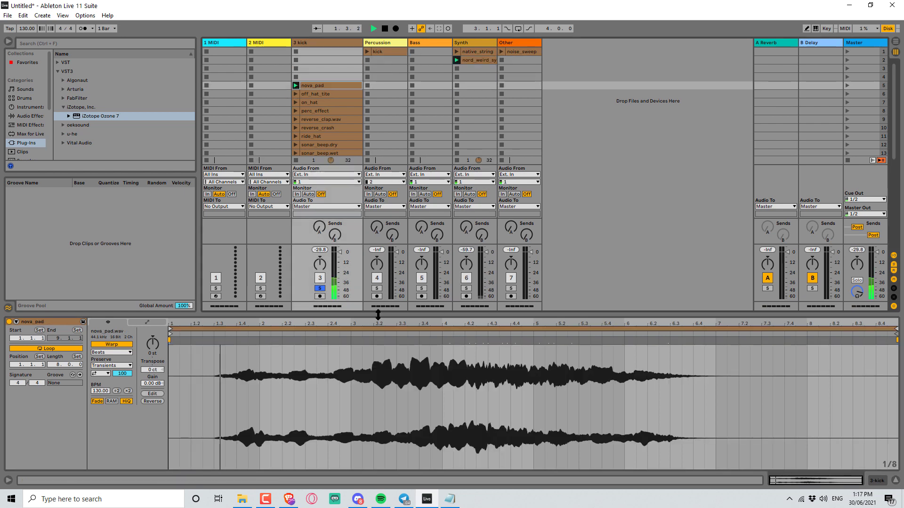
click(383, 332)
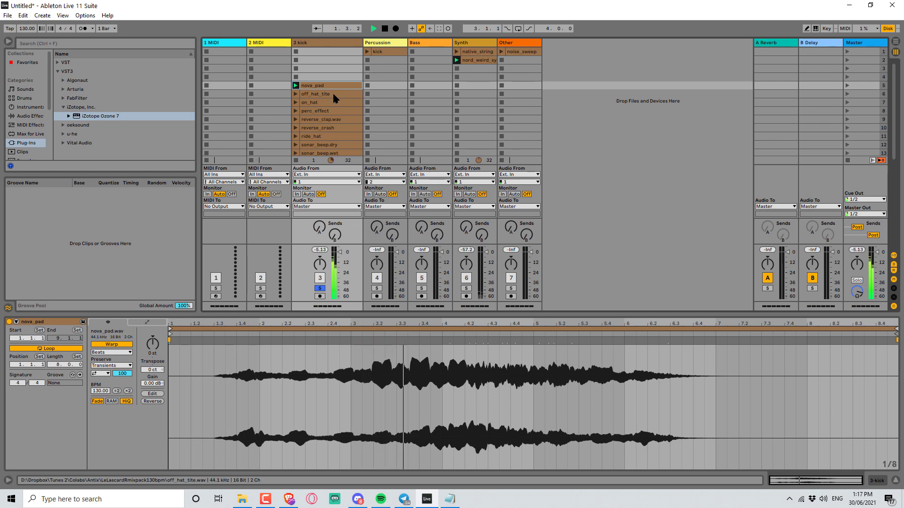
drag(317, 87, 475, 70)
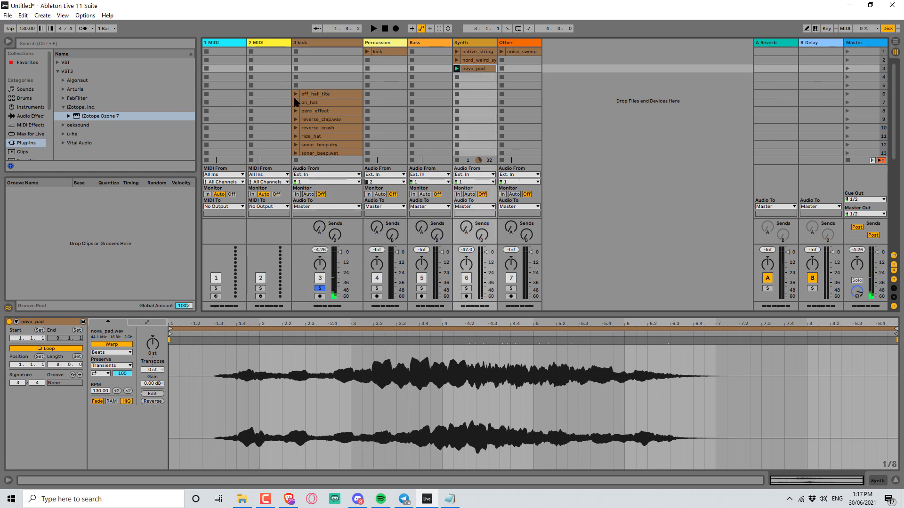
click(295, 93)
drag(321, 94, 383, 61)
drag(292, 104, 384, 68)
- Move perc_effect, reverse_clap, reverse_crash and ride_hat into the Percussion track
click(295, 111)
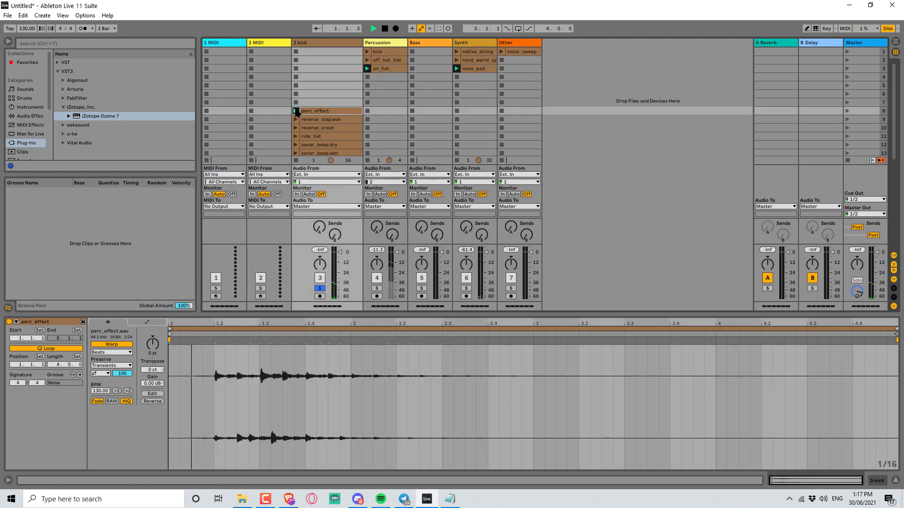
drag(297, 114, 392, 77)
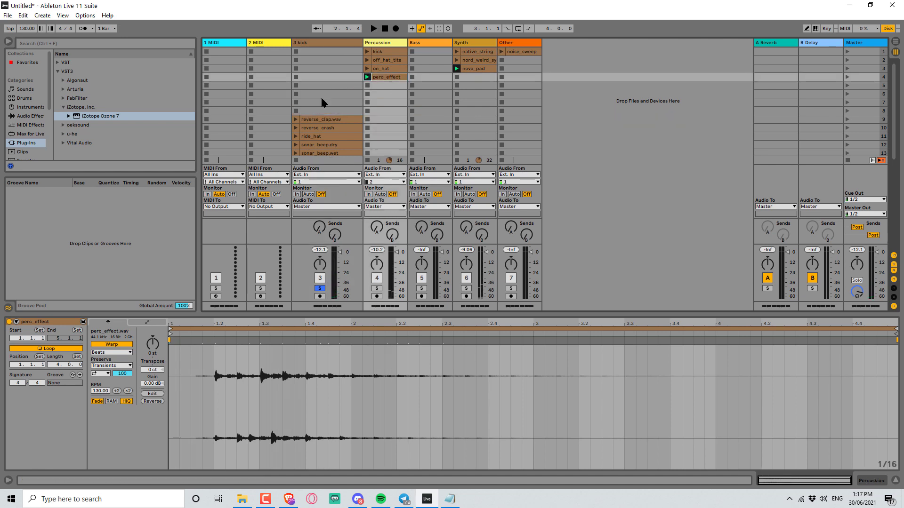
click(297, 119)
drag(323, 123, 389, 88)
drag(297, 130, 390, 93)
scroll(311, 121, down, 1)
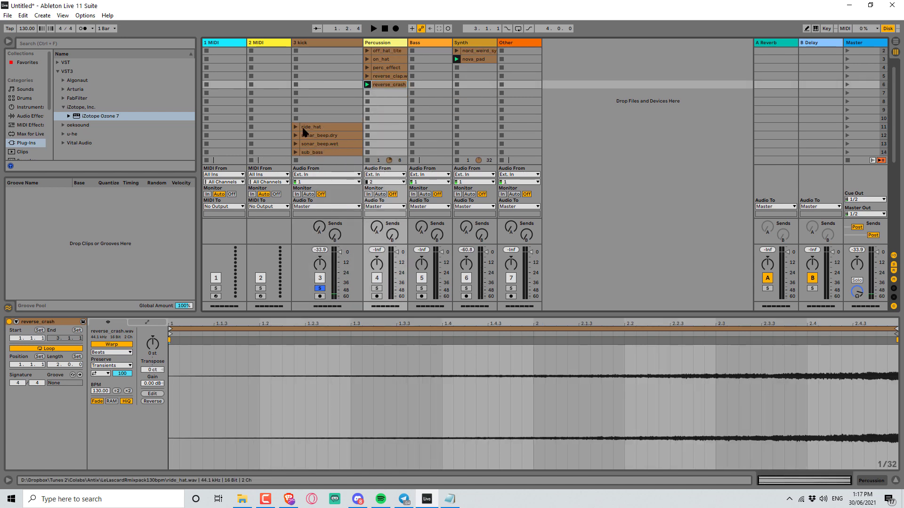
click(314, 129)
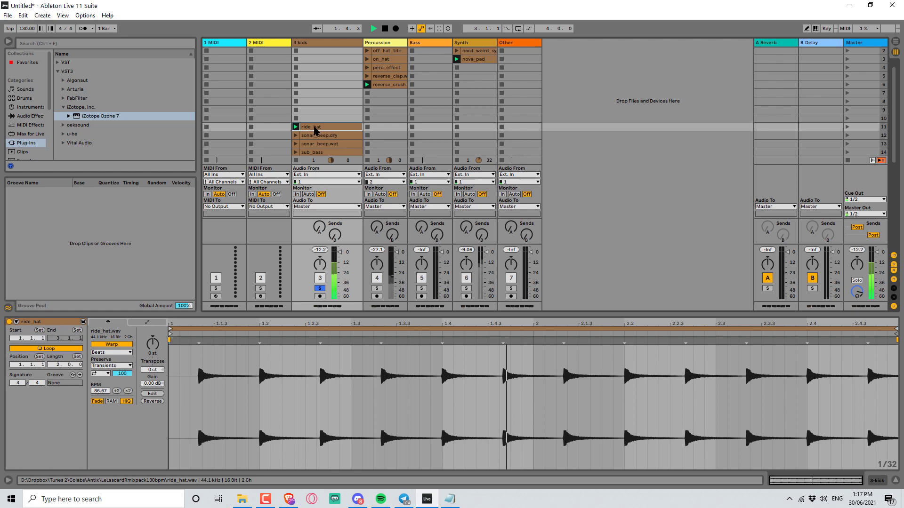
drag(400, 85, 395, 94)
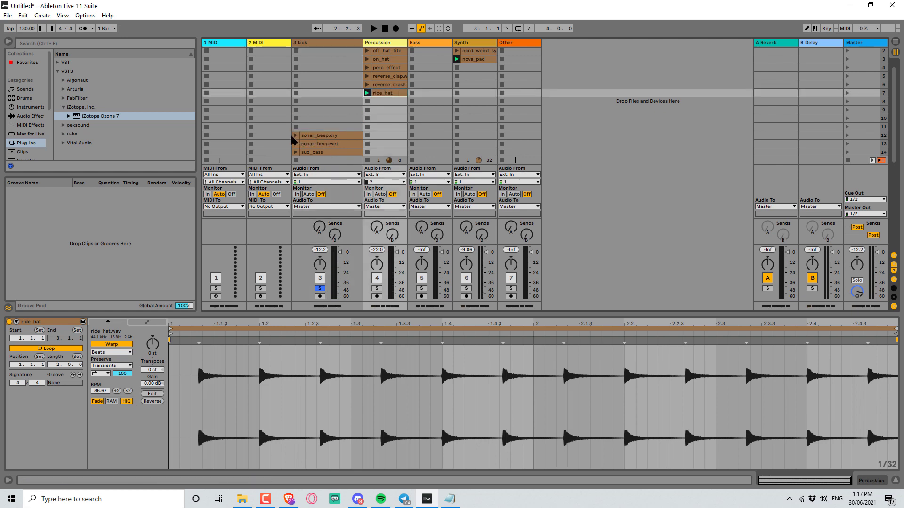
- Audition sonar_beep.dry and sonar_beep.wet and move both into the Synth track
click(303, 135)
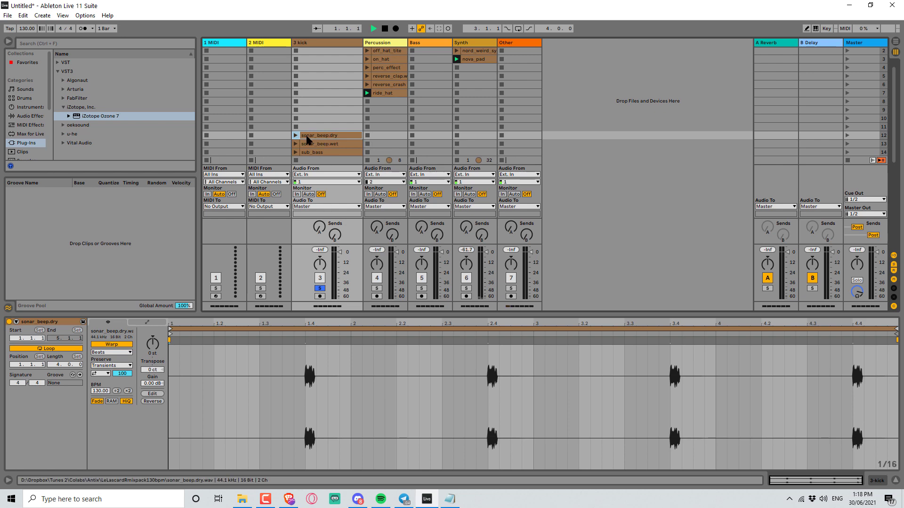
click(296, 135)
drag(321, 135, 476, 68)
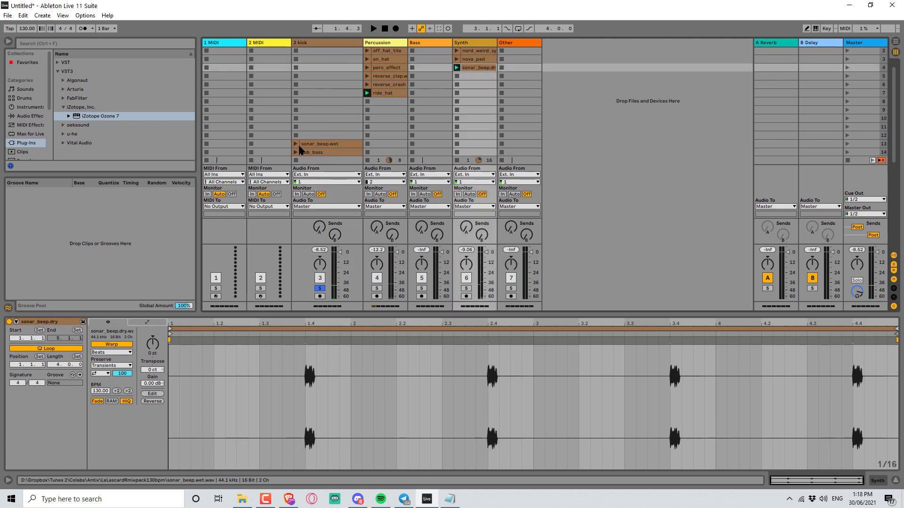
click(295, 143)
click(369, 144)
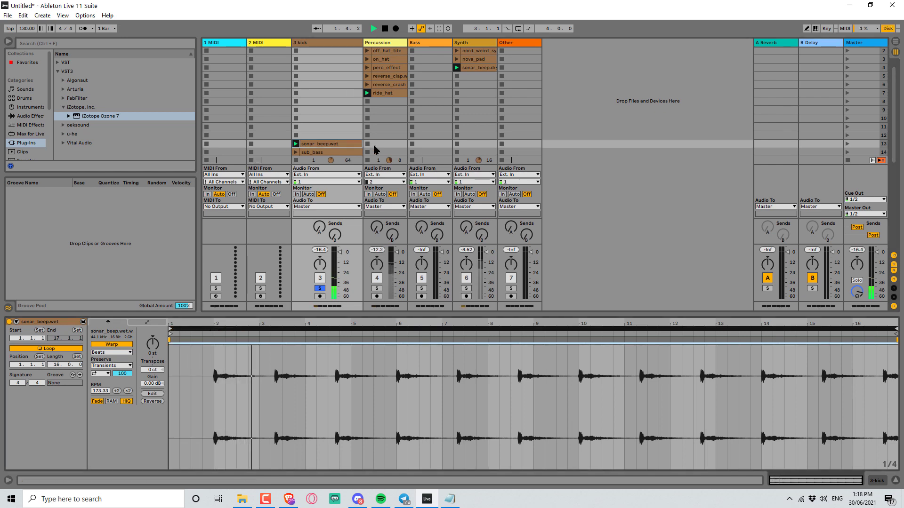
drag(325, 148, 475, 76)
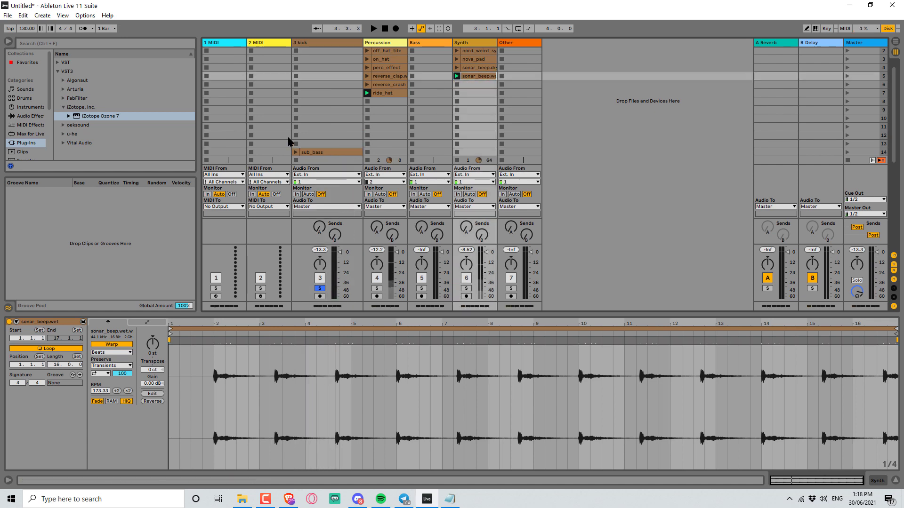
- Audition the sub_bass clip and move it into the Bass track
scroll(294, 142, down, 2)
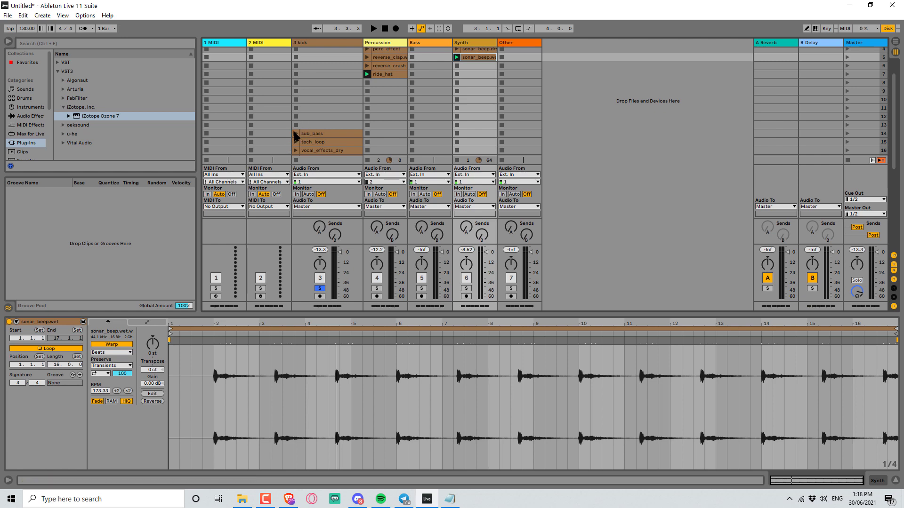
click(296, 134)
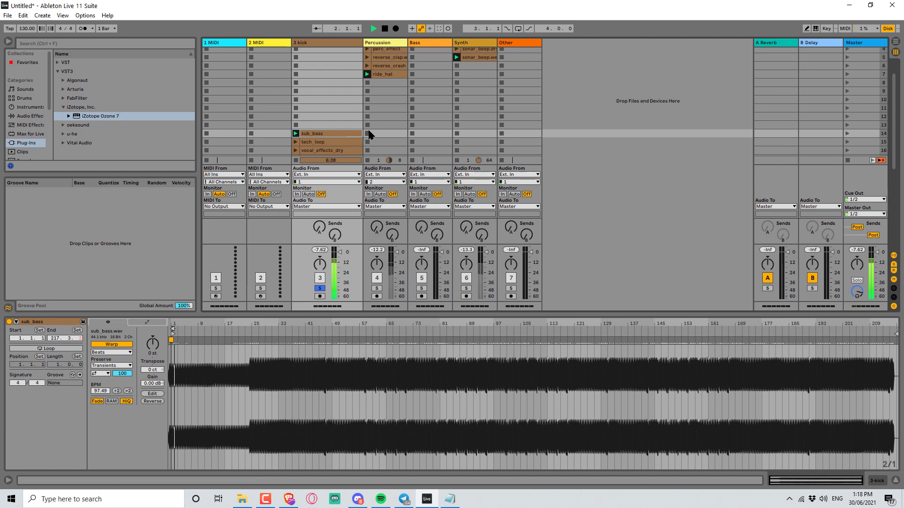
drag(320, 134, 436, 70)
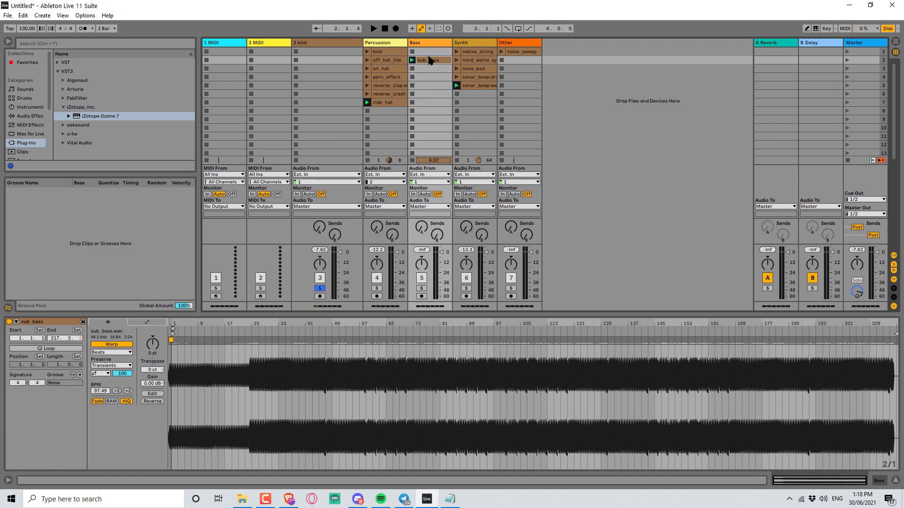
scroll(328, 94, down, 3)
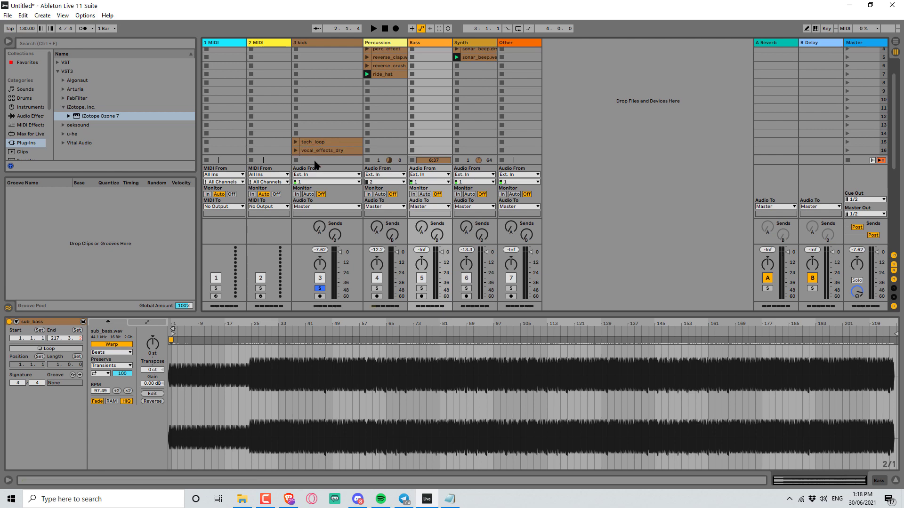
- Move tech_loop into Percussion and vocal_effects_dry into the Synth track
click(894, 256)
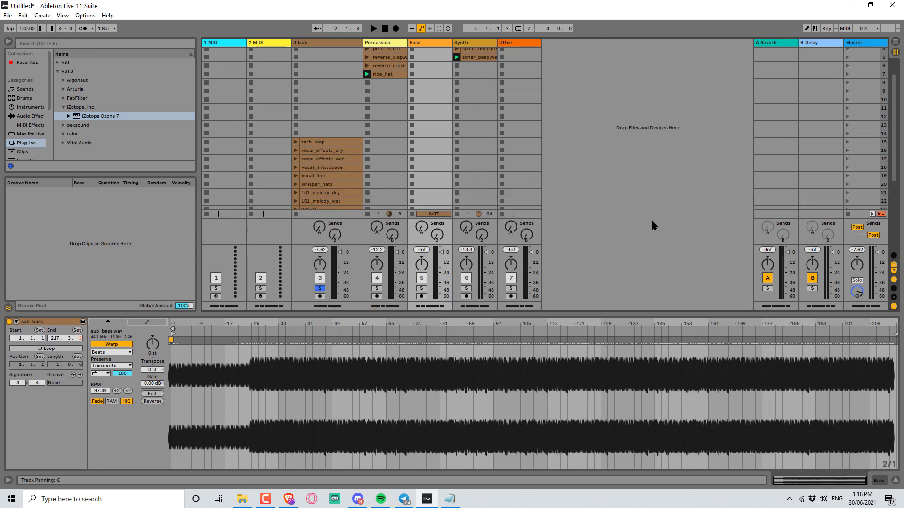
click(296, 142)
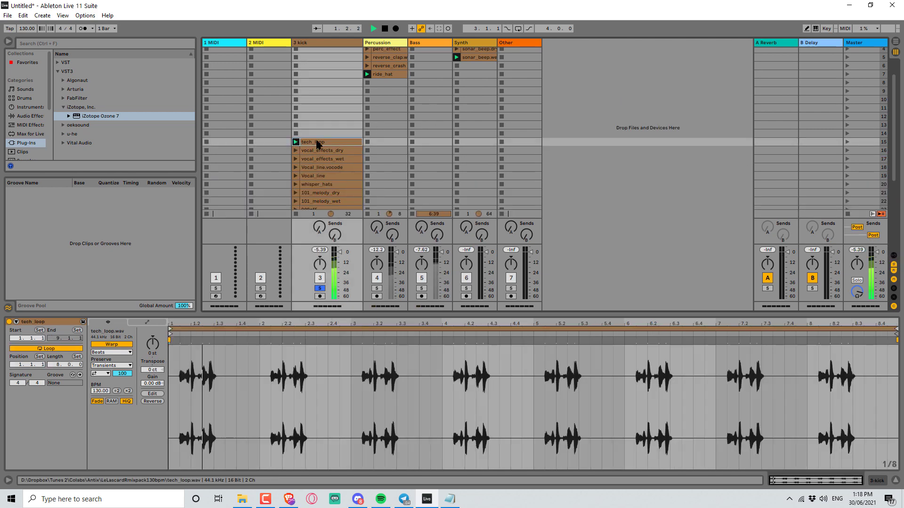
drag(317, 142, 382, 84)
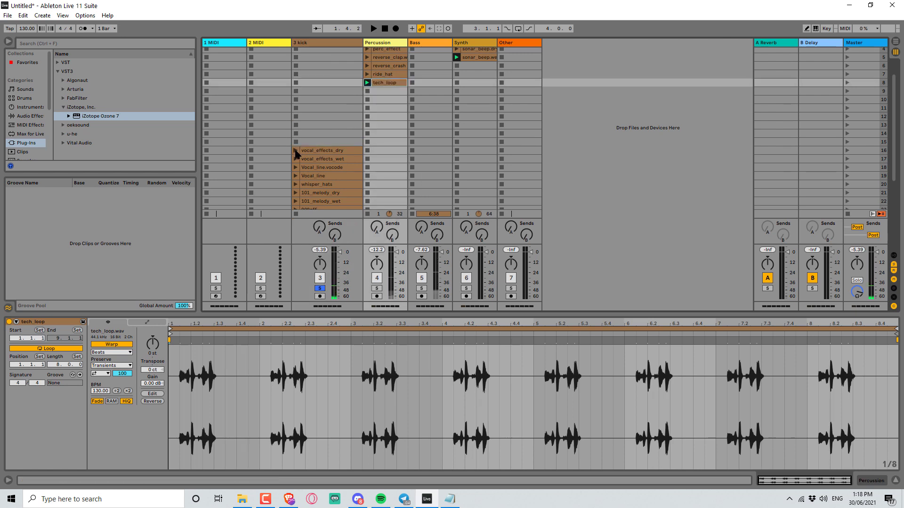
click(296, 150)
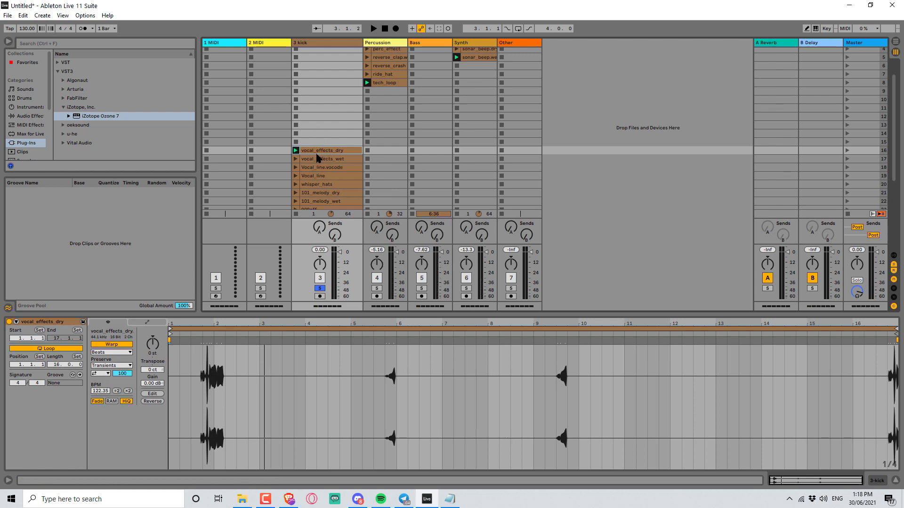
drag(466, 99, 468, 66)
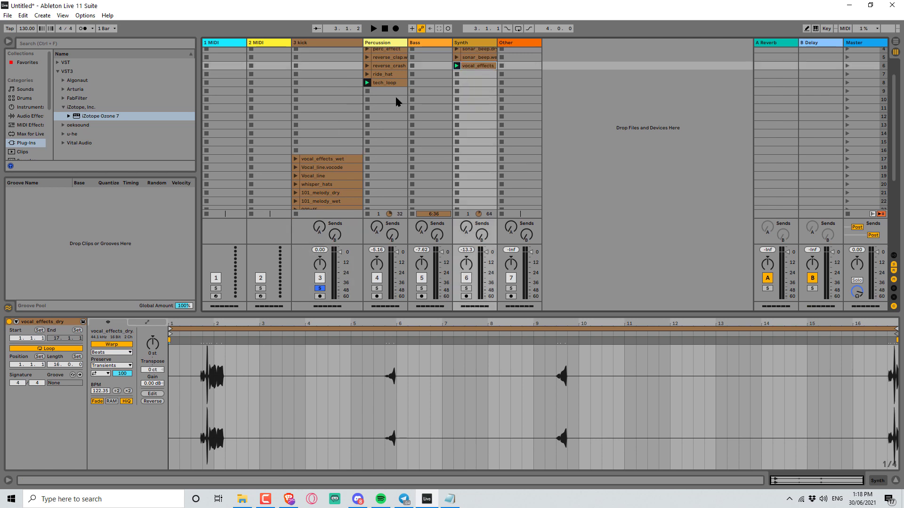
- Move vocal_effects_wet into the Synth track and reposition both vocal_effects clips together
click(295, 160)
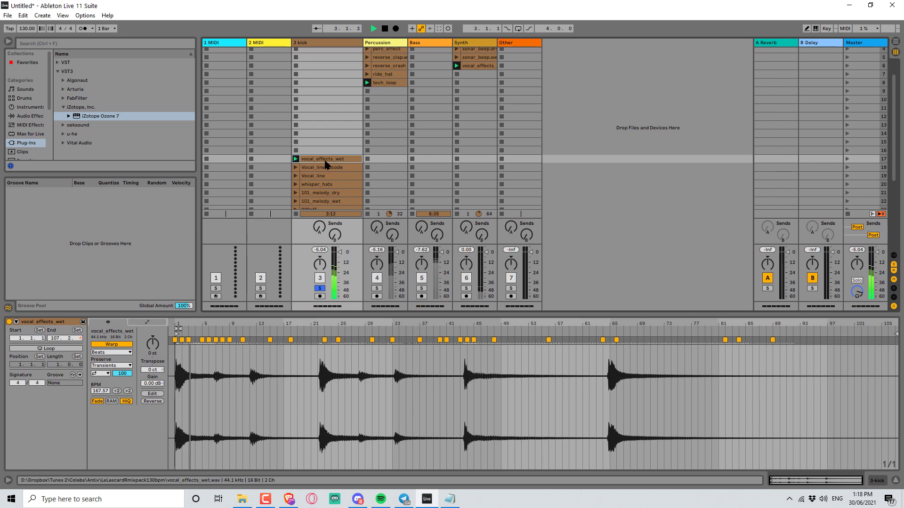
drag(325, 164, 459, 119)
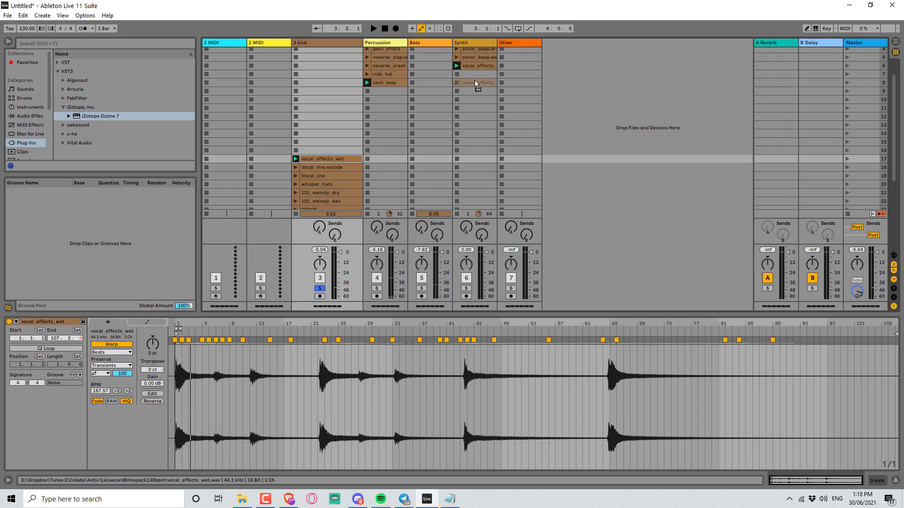
drag(481, 76, 480, 74)
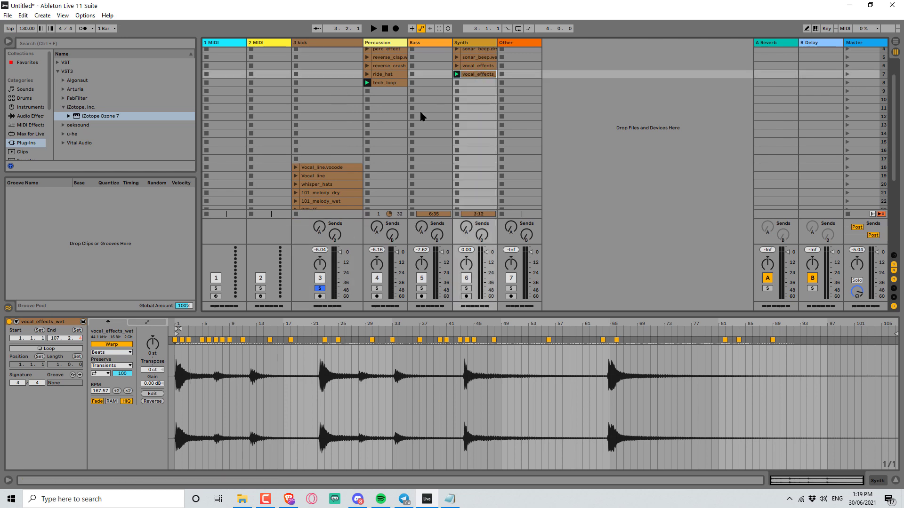
shift+click(480, 66)
scroll(496, 67, up, 3)
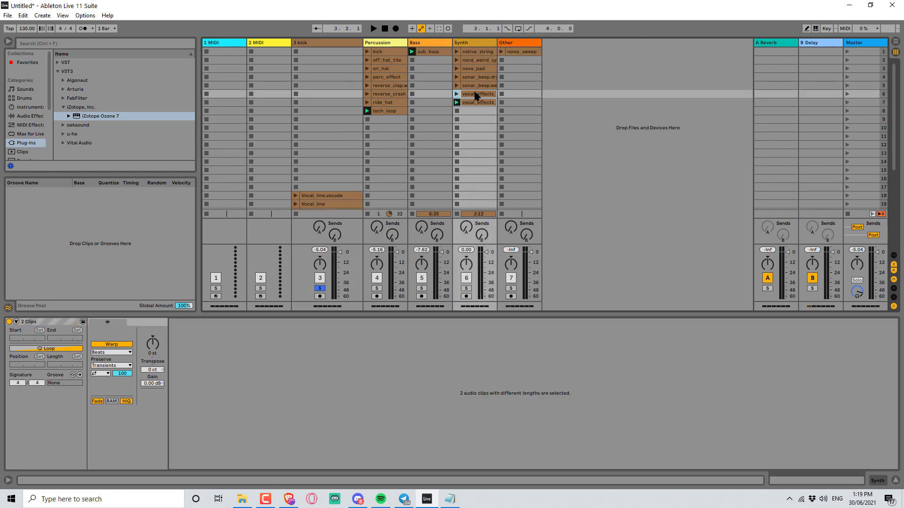
drag(476, 93, 517, 60)
scroll(363, 155, down, 2)
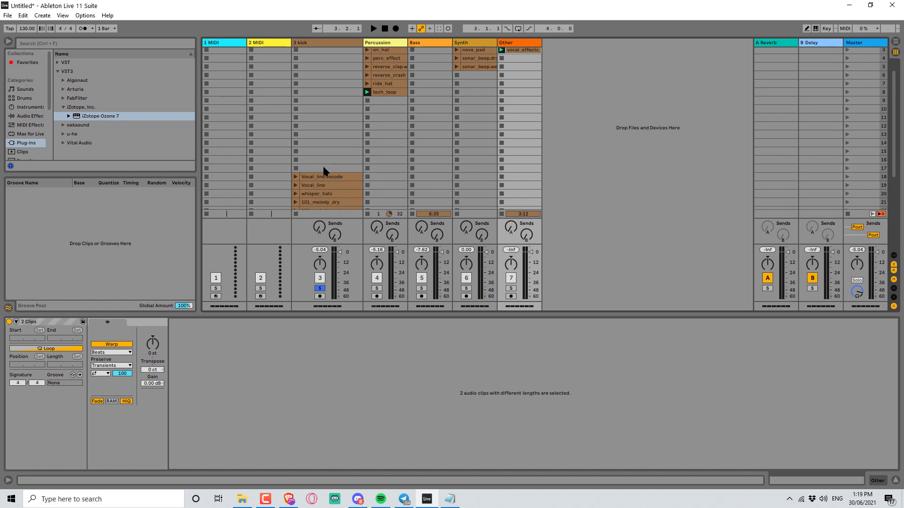
- Move Vocal_line.vocode into the Synth track and Vocal_line into the Other track
click(296, 178)
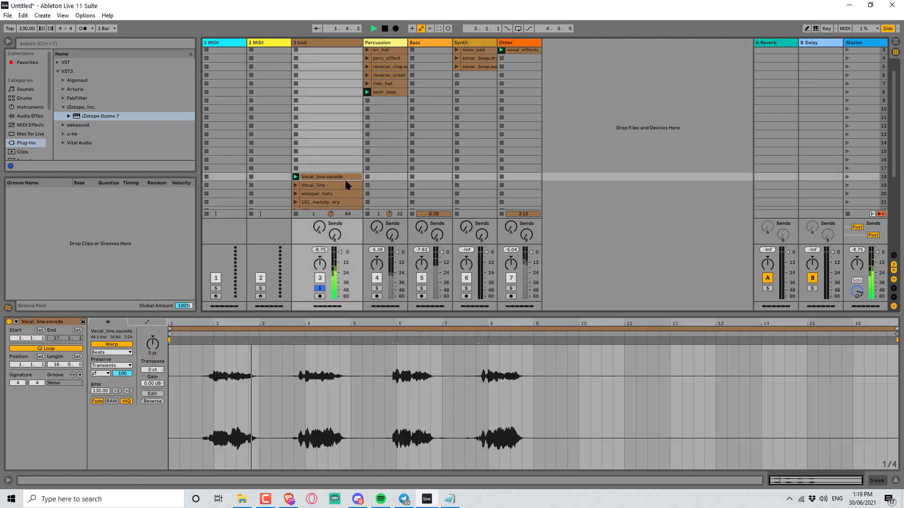
drag(558, 43, 482, 76)
click(295, 185)
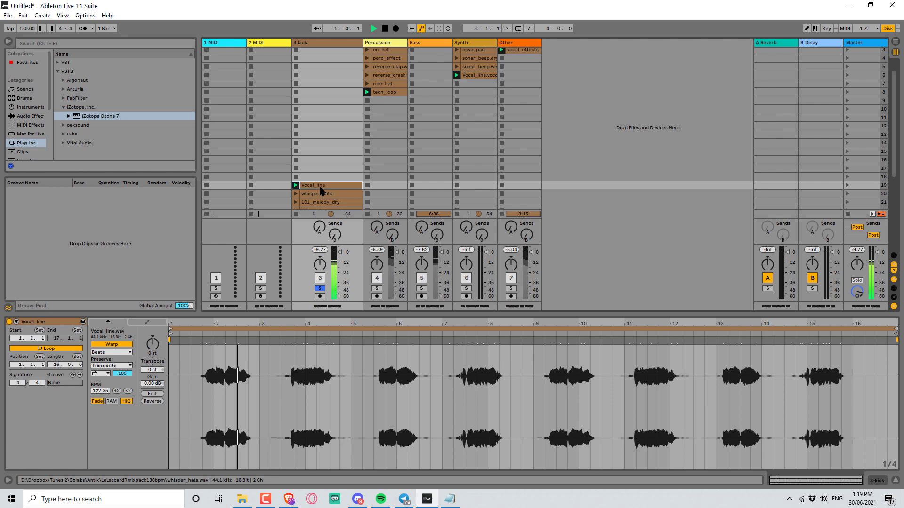
drag(319, 190, 508, 57)
scroll(518, 62, up, 2)
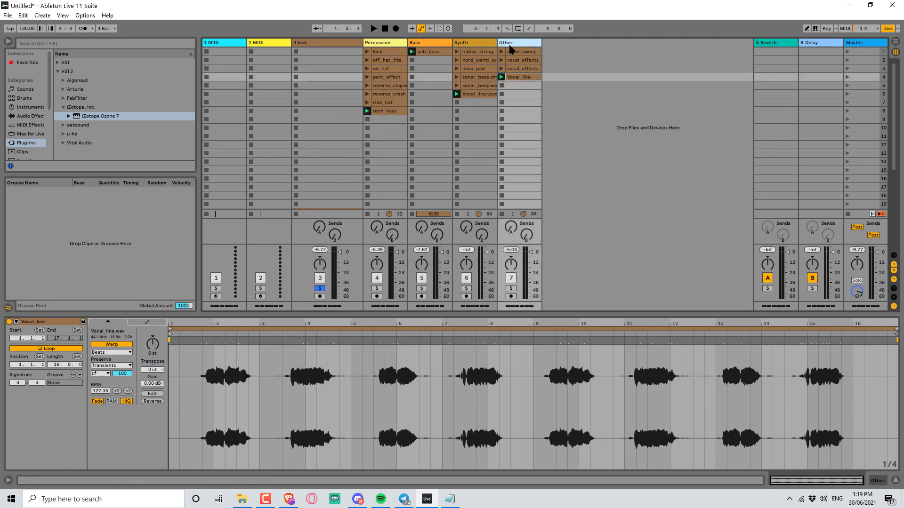
- Add a new audio track and move whisper_hats to the top of Percussion
key(ctrl+t)
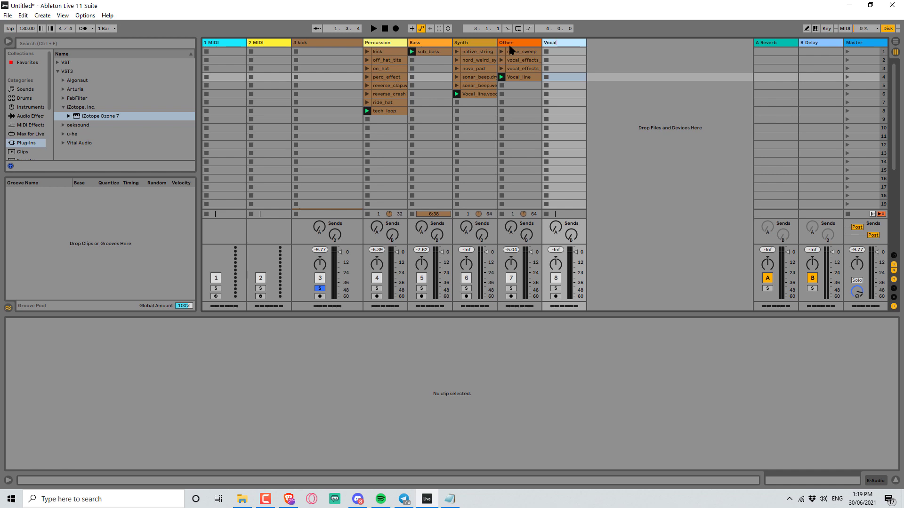
drag(535, 59, 551, 61)
scroll(368, 153, down, 3)
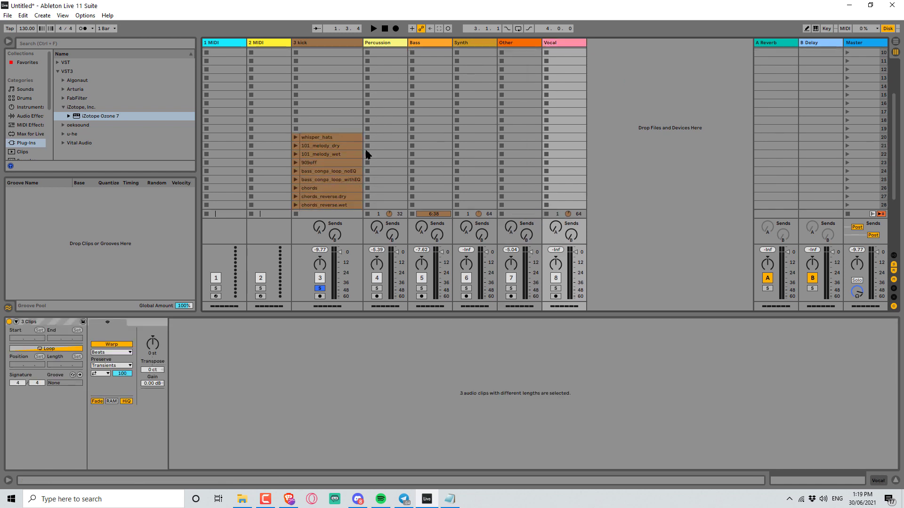
click(294, 138)
drag(311, 138, 387, 59)
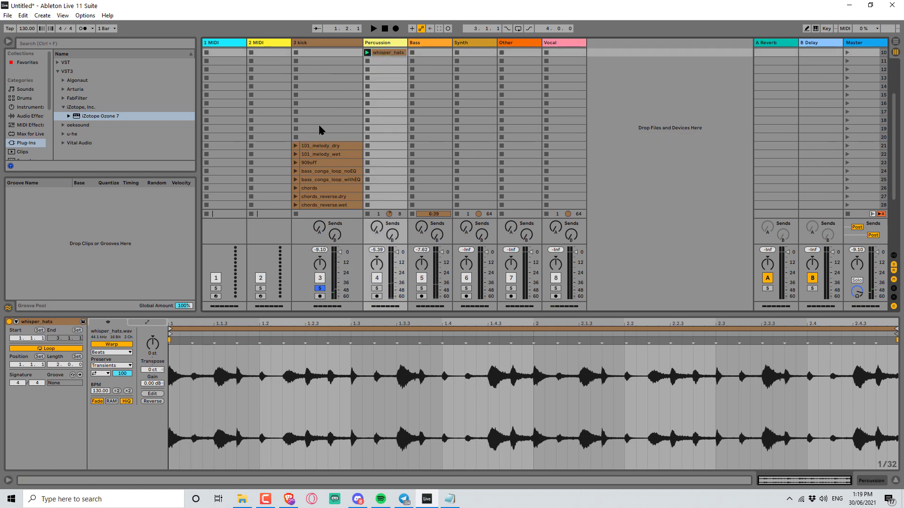
- Audition 101_melody_dry and 101_melody_wet, moving 101_melody_wet into the Synth track
click(293, 147)
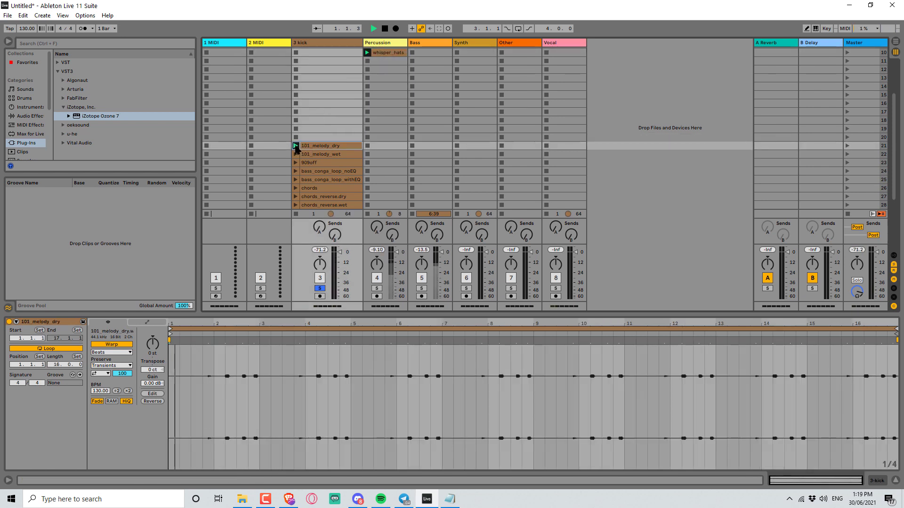
click(221, 338)
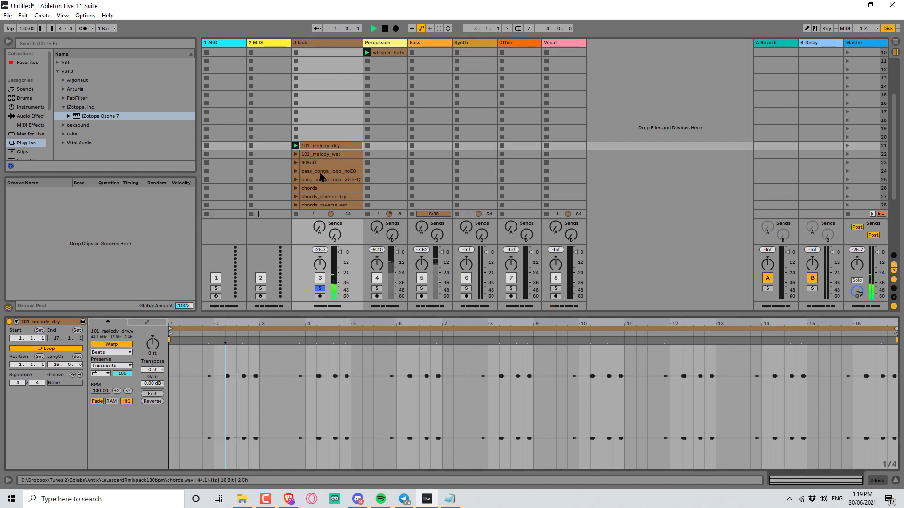
drag(301, 146, 483, 62)
click(296, 155)
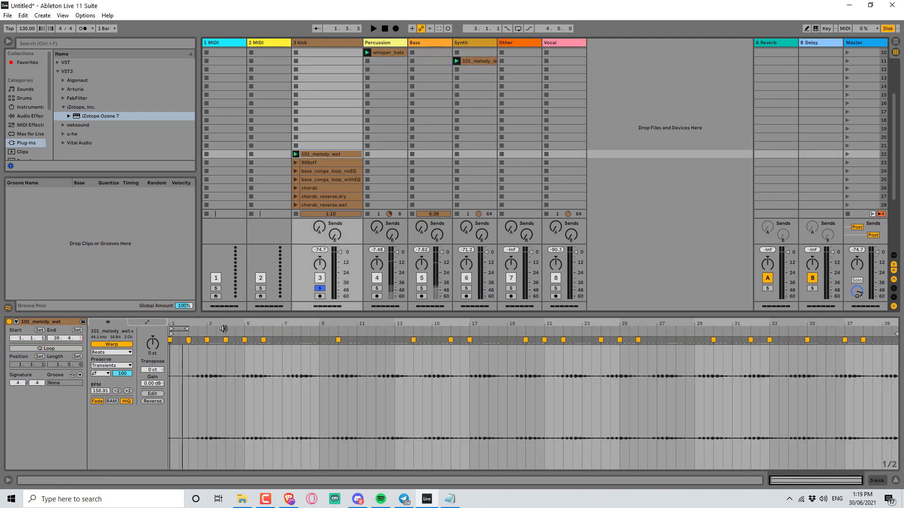
click(248, 328)
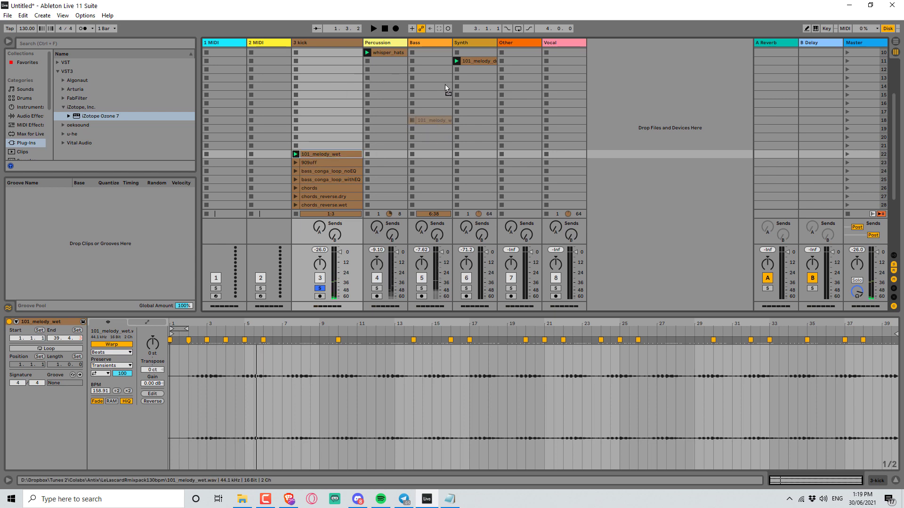
drag(447, 89, 473, 70)
- Move 909off and bass_conga_loop_noEQ into the Percussion track
click(295, 163)
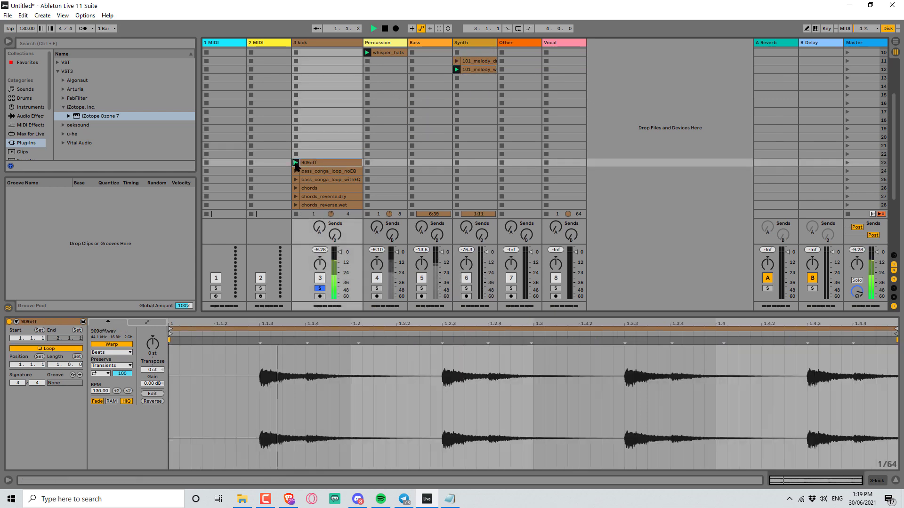
drag(325, 162, 383, 61)
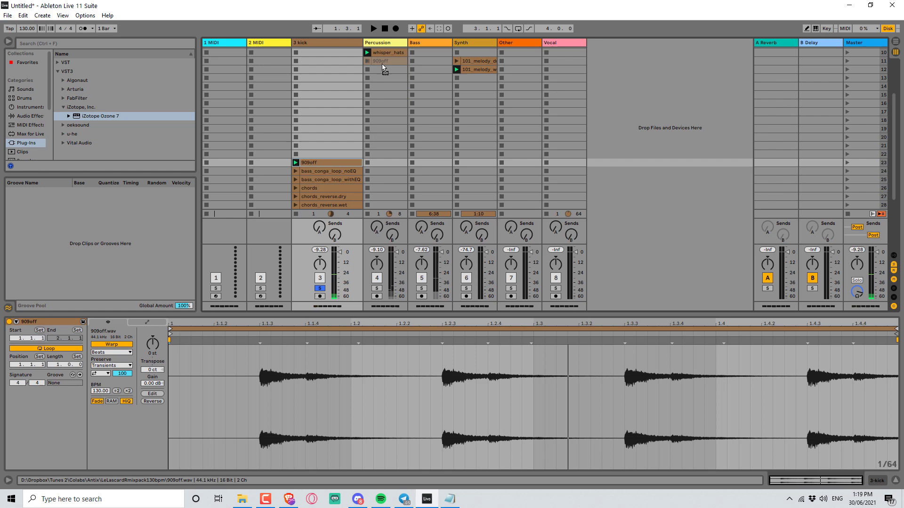
click(295, 171)
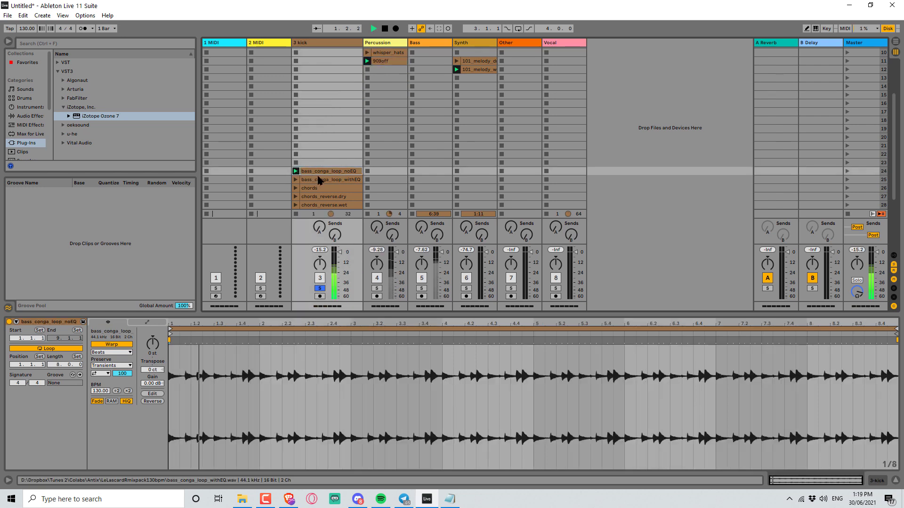
drag(318, 179, 385, 69)
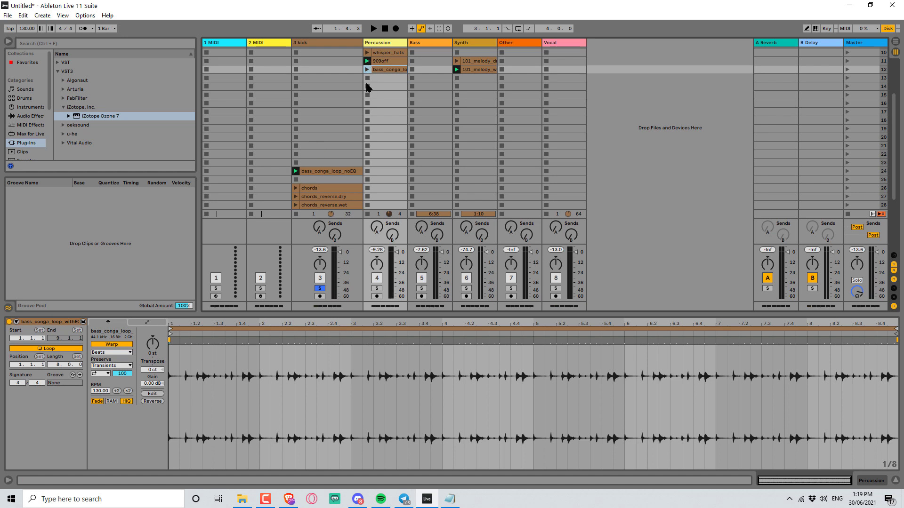
drag(319, 149, 371, 71)
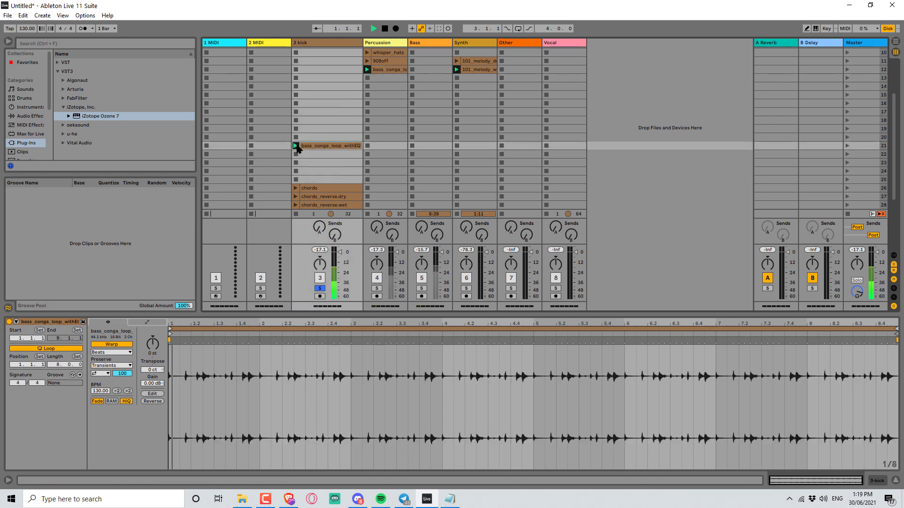
drag(314, 147, 385, 77)
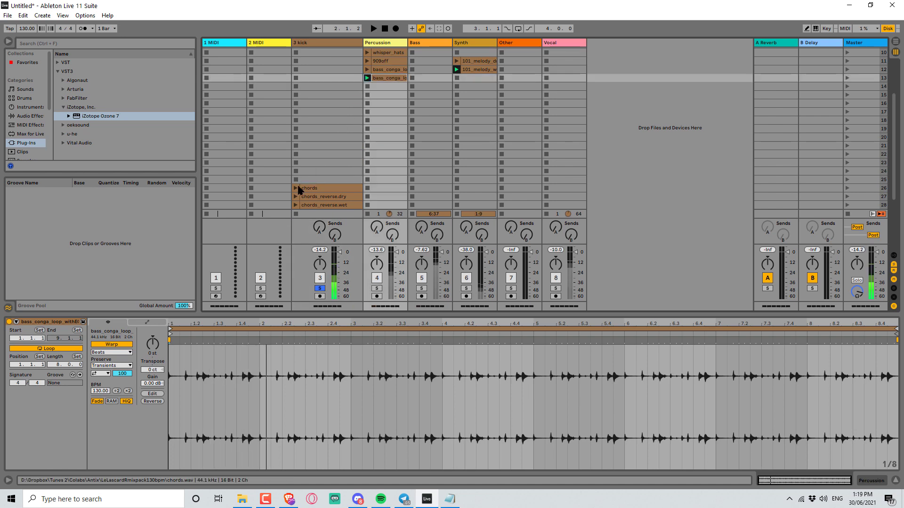
- Move chords, chords_reverse.dry and chords_reverse.wet into the Synth track
click(295, 189)
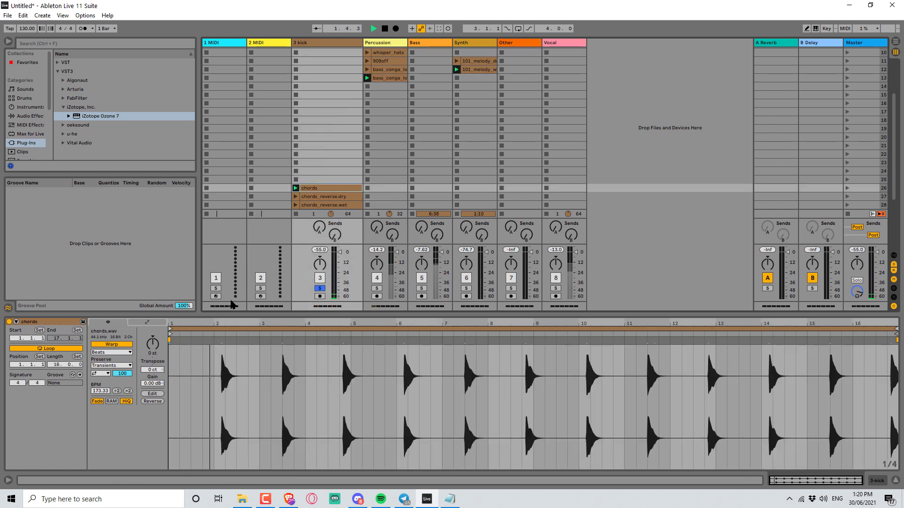
drag(316, 193, 473, 78)
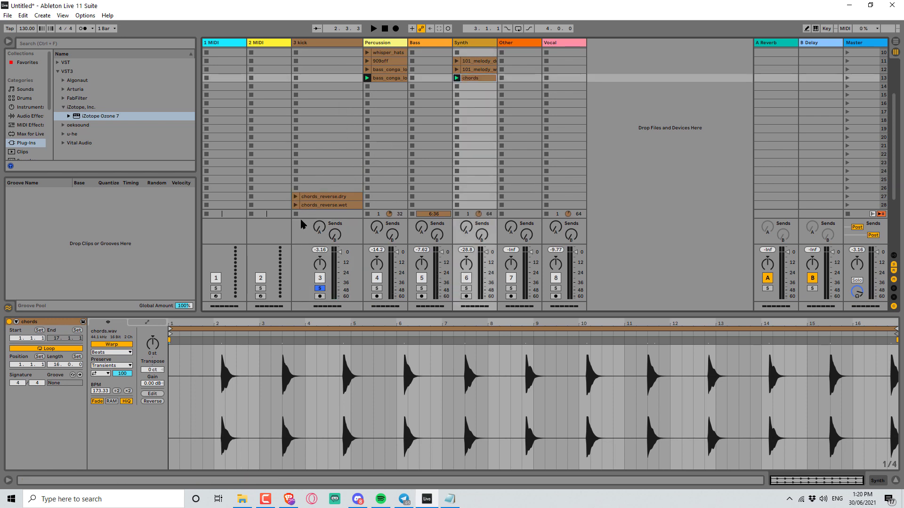
click(296, 196)
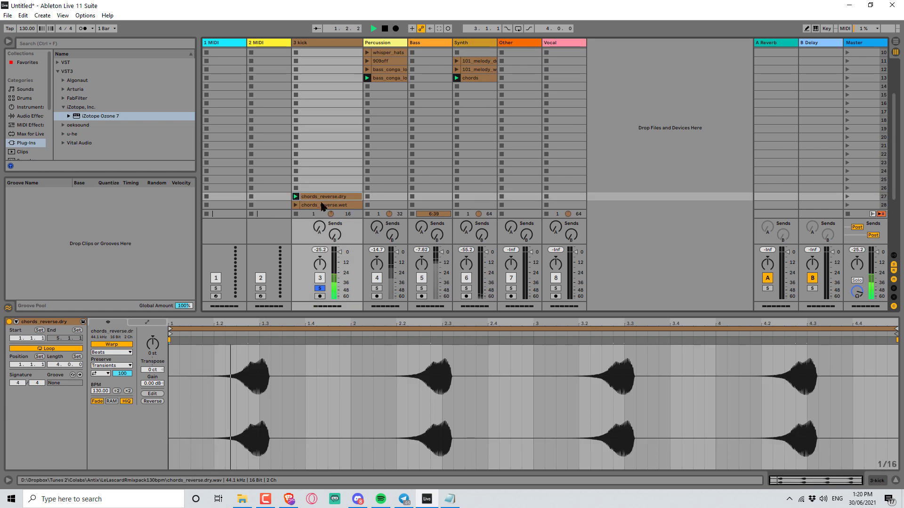
drag(460, 115, 474, 86)
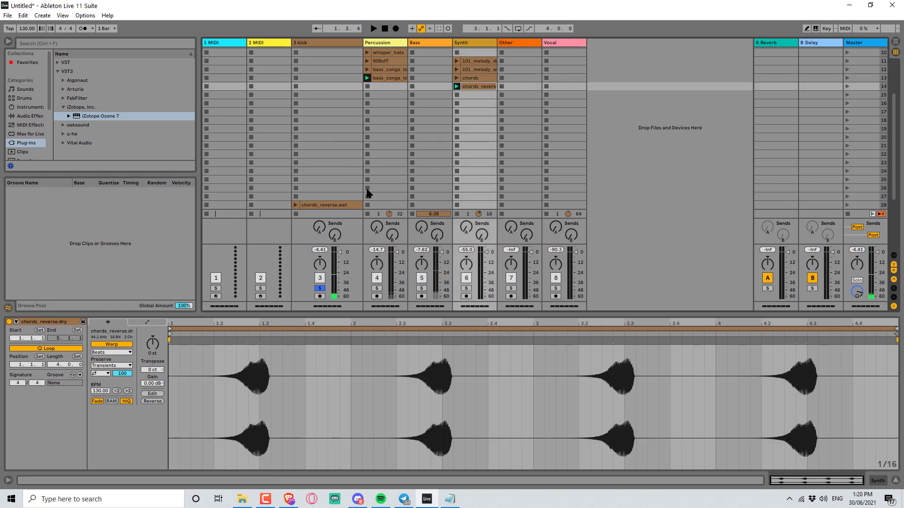
click(298, 205)
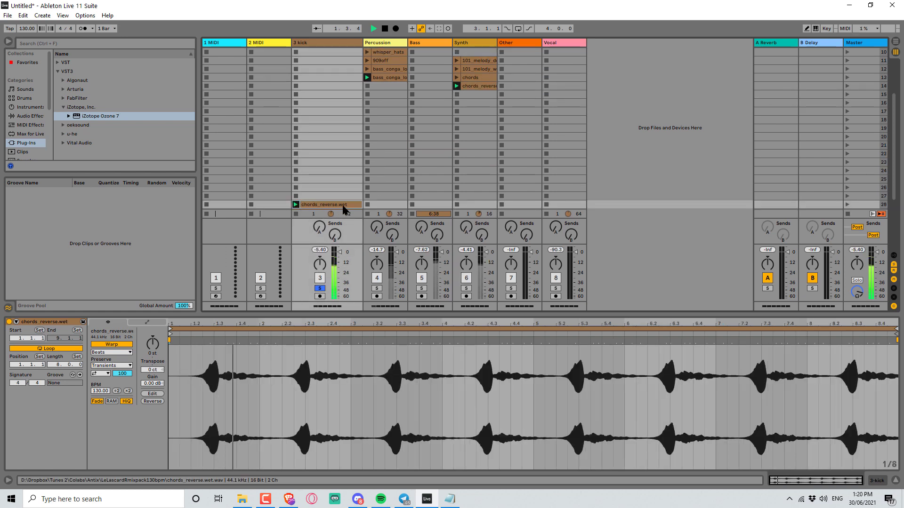
drag(347, 208, 474, 97)
- Move clap, compressed_loop and the conga_delay clips into the Percussion track
scroll(304, 177, down, 3)
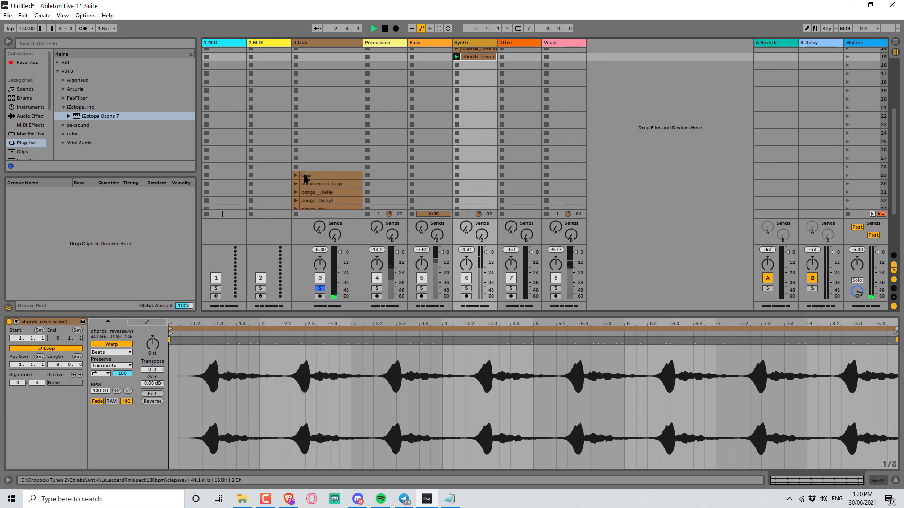
click(297, 175)
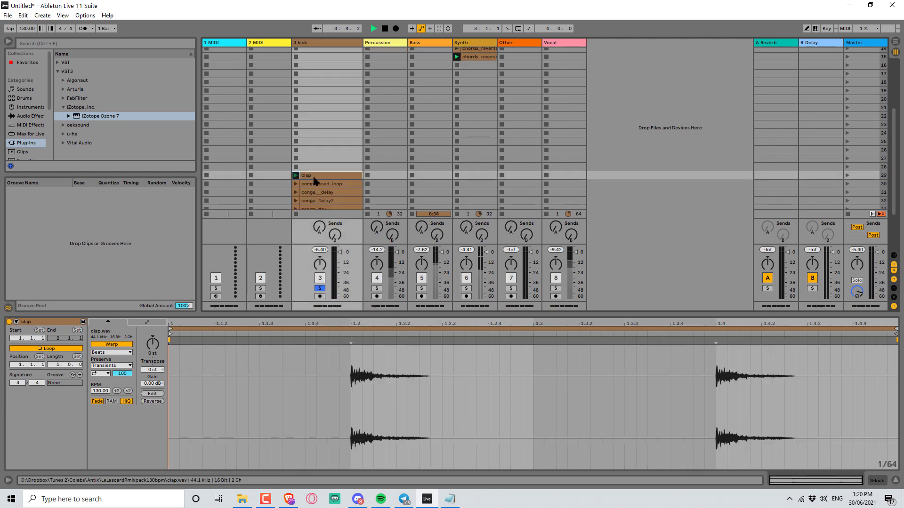
drag(314, 180, 381, 57)
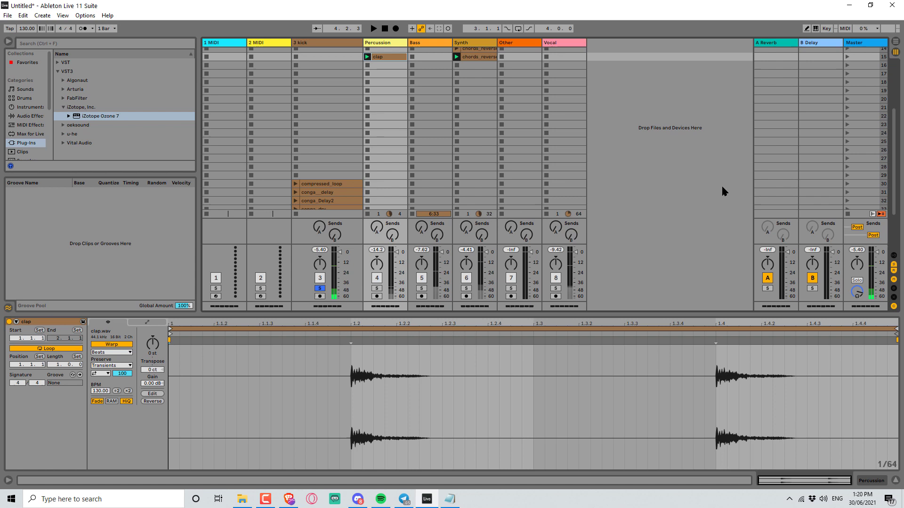
click(296, 184)
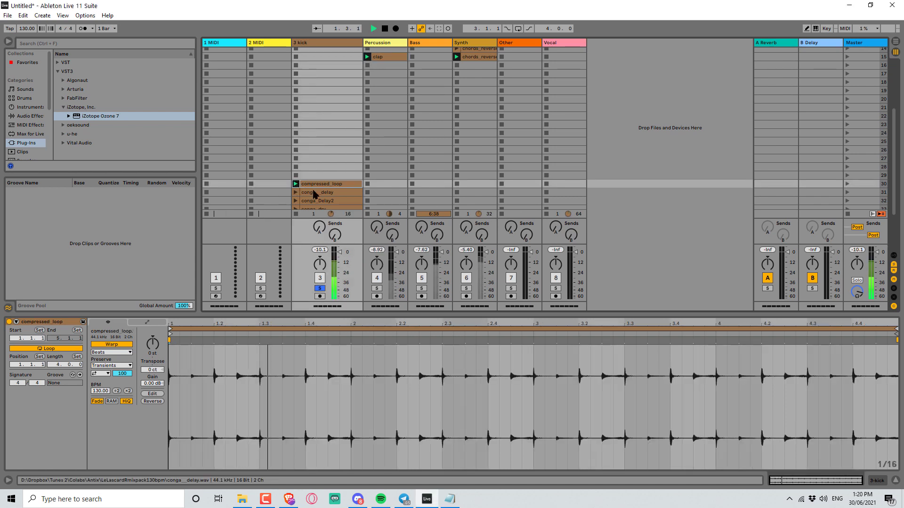
drag(329, 185, 389, 66)
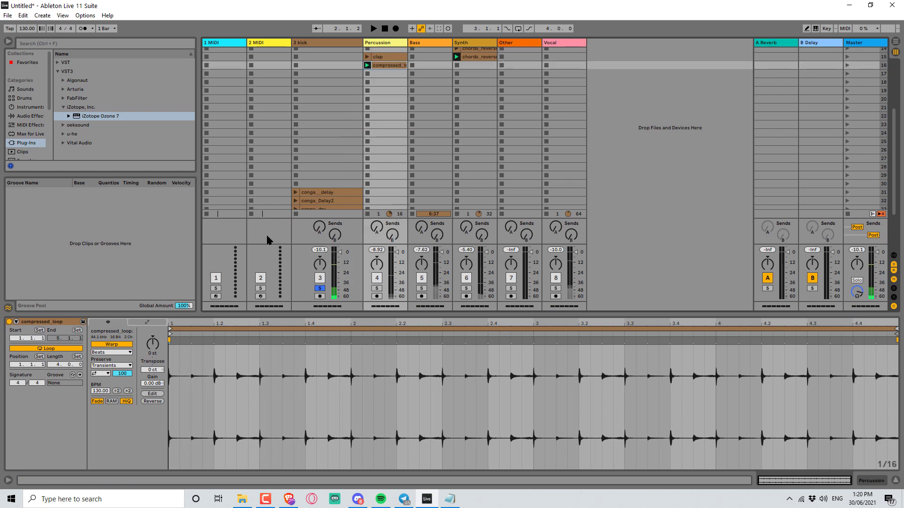
drag(323, 193, 388, 74)
drag(311, 201, 389, 83)
- Move the four clips from conga_dry to crash, then Dirty_tamberine, into Percussion
scroll(308, 184, down, 1)
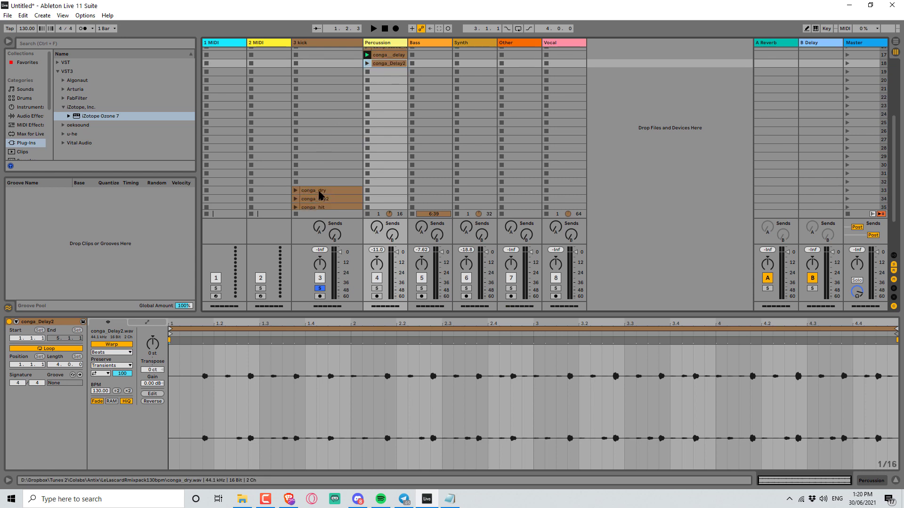
scroll(319, 194, down, 1)
click(319, 172)
shift+click(316, 197)
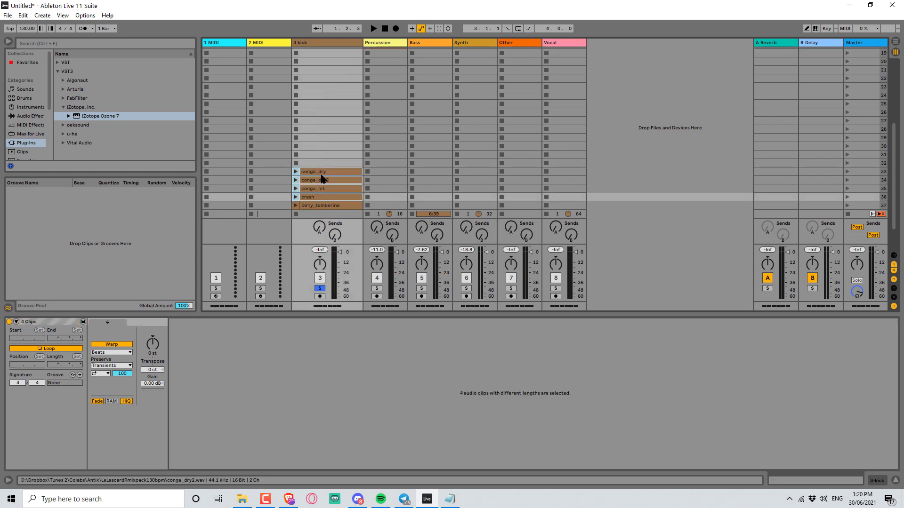
drag(319, 179, 386, 61)
scroll(325, 175, down, 1)
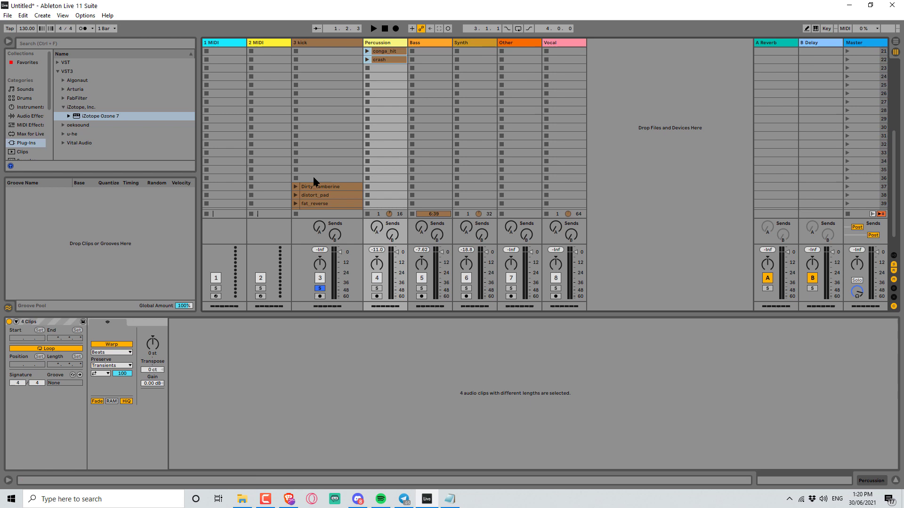
drag(306, 187, 387, 76)
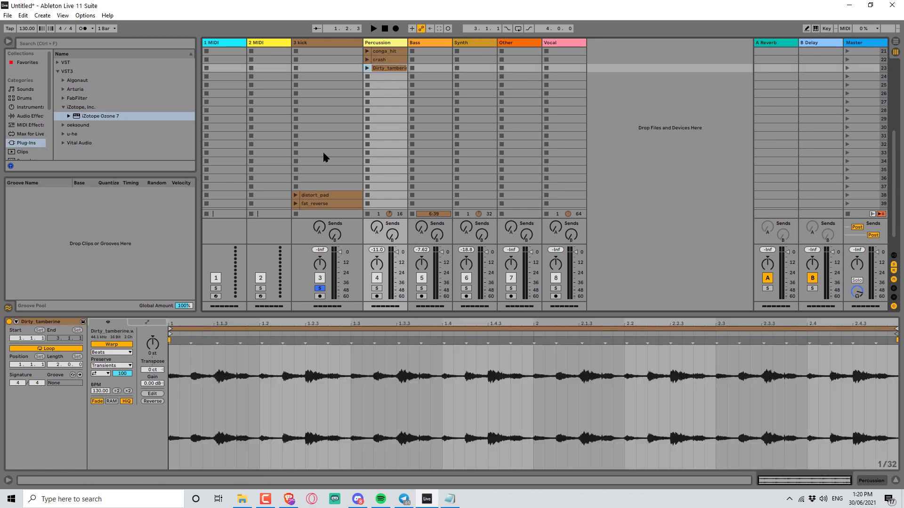
- Audition distort_pad and fat_reverse and move both into the Synth track
scroll(306, 179, down, 1)
click(296, 176)
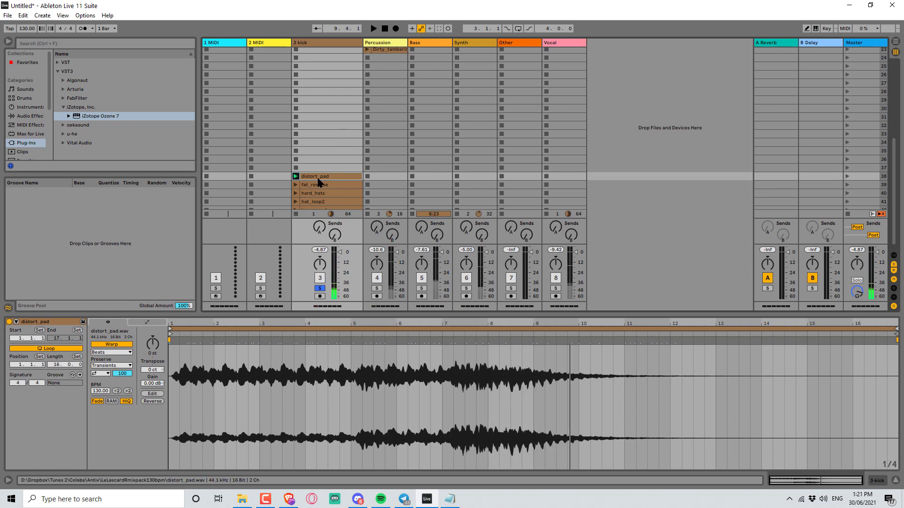
drag(337, 178, 459, 91)
drag(470, 57, 471, 71)
scroll(454, 84, down, 4)
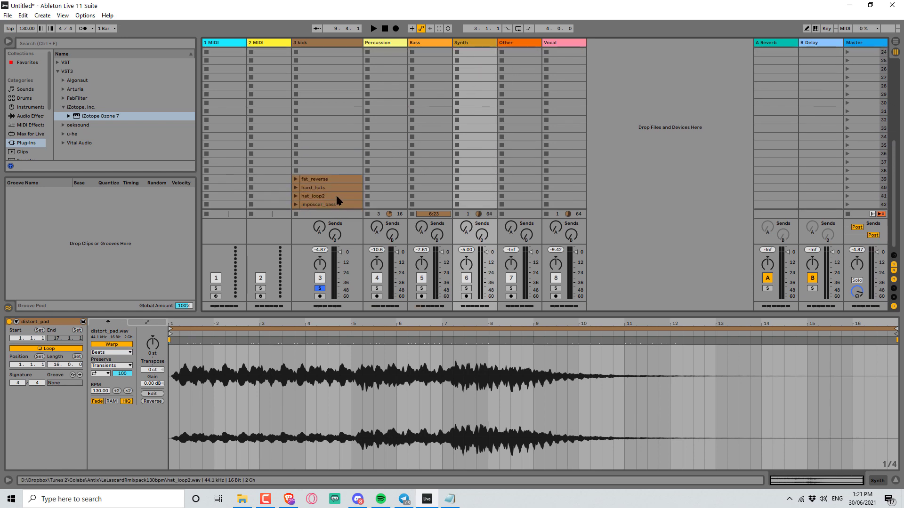
click(296, 180)
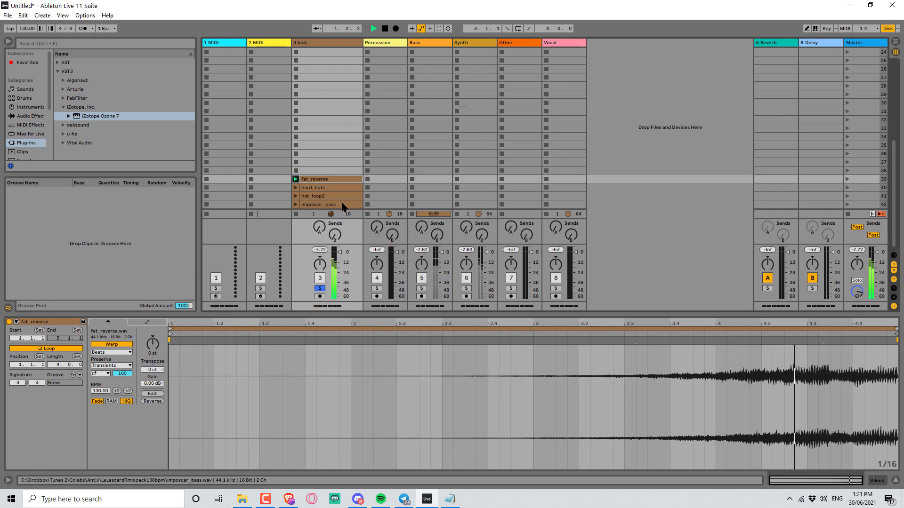
drag(408, 148, 475, 61)
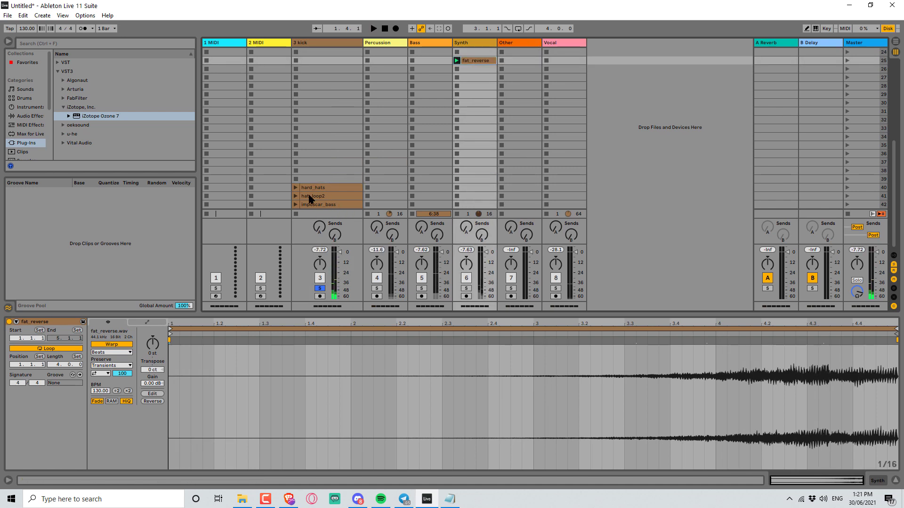
- Move hard_hats and hat_loop2 into the Percussion track
click(296, 188)
drag(332, 187, 386, 69)
click(295, 196)
drag(317, 200, 384, 87)
- Audition imposcar_bass and move it into the Bass track
click(296, 205)
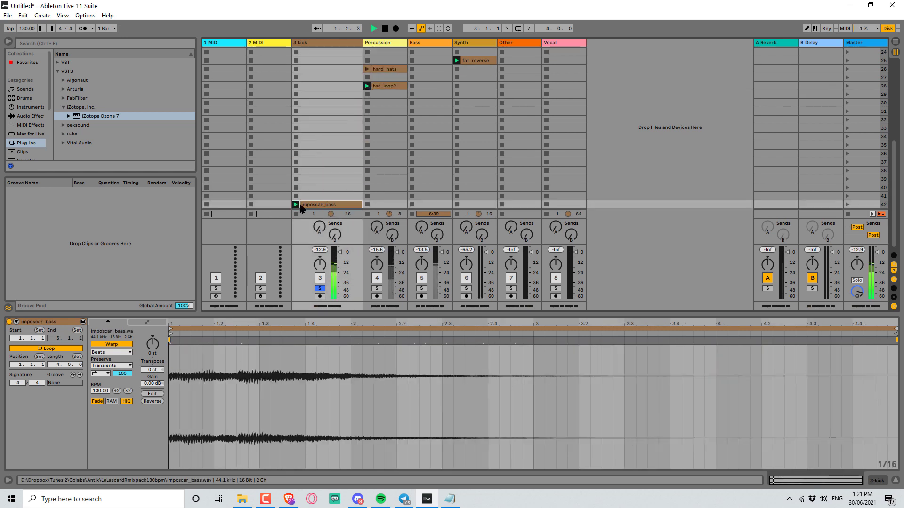
drag(323, 207, 431, 61)
scroll(460, 94, up, 5)
scroll(506, 97, down, 5)
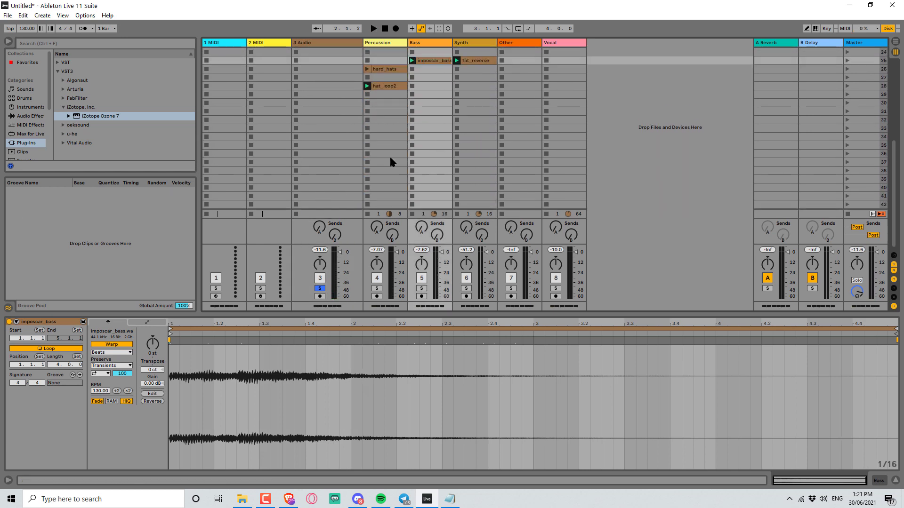
scroll(390, 162, up, 3)
scroll(375, 180, down, 3)
- Move hard_hats and hat_loop2 up in the Percussion column to close the gaps
scroll(382, 183, up, 7)
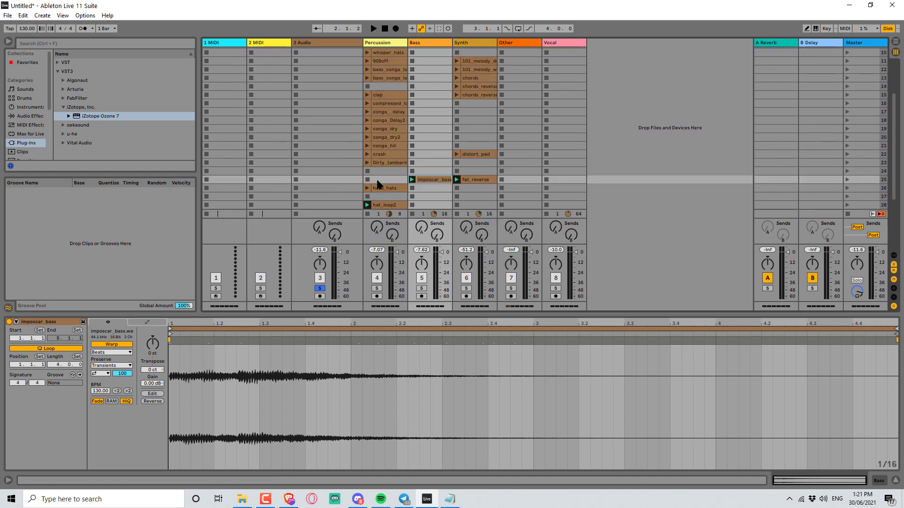
scroll(376, 178, down, 6)
scroll(376, 178, up, 7)
scroll(377, 177, down, 3)
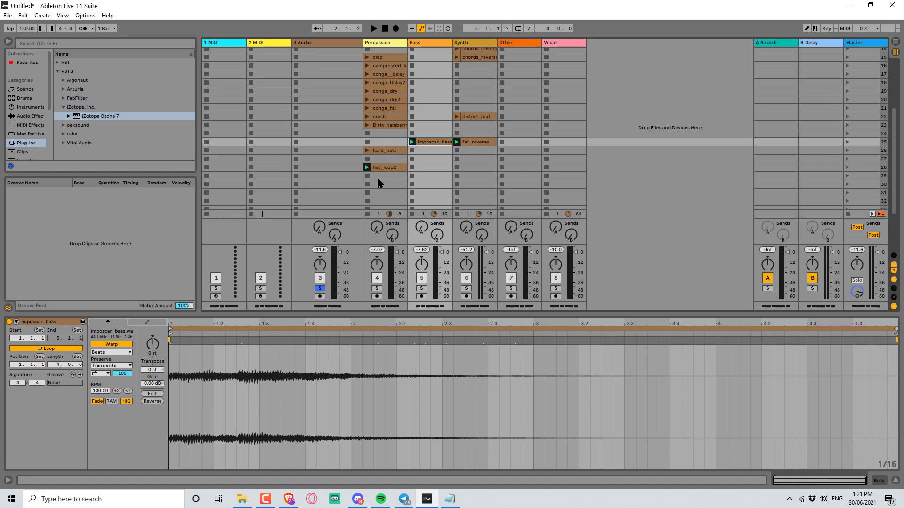
scroll(379, 178, down, 4)
scroll(383, 160, up, 12)
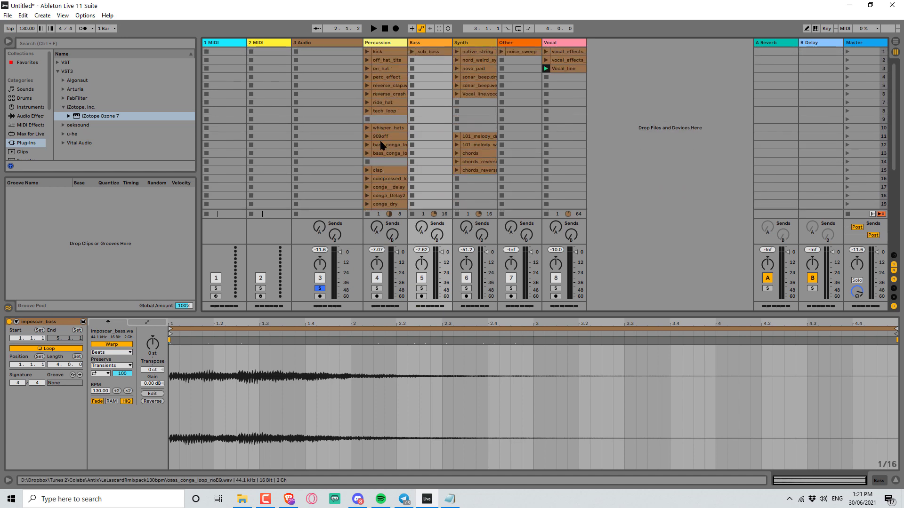
click(381, 144)
scroll(383, 146, down, 16)
click(385, 150)
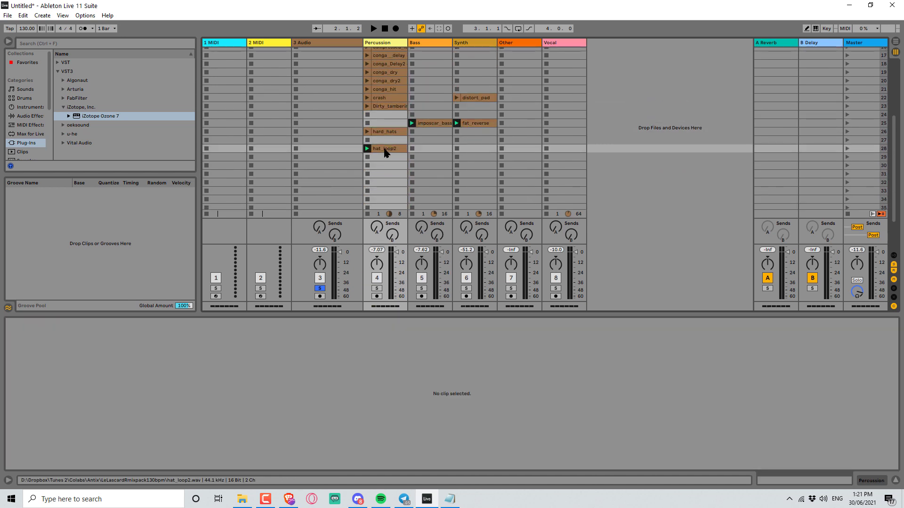
drag(382, 132, 383, 115)
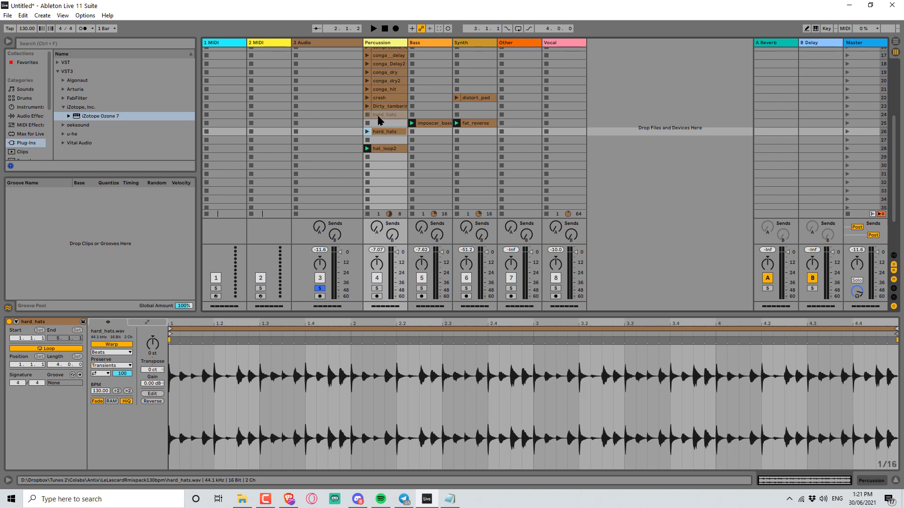
drag(390, 146, 383, 124)
scroll(389, 133, up, 4)
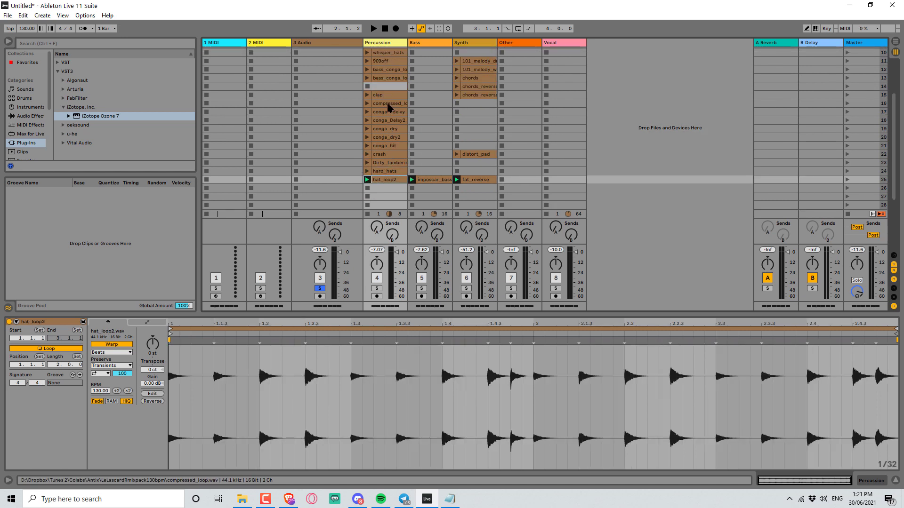
- Shift-select the Percussion clips from clap and whisper_hats down and drag them into consecutive slots
click(381, 96)
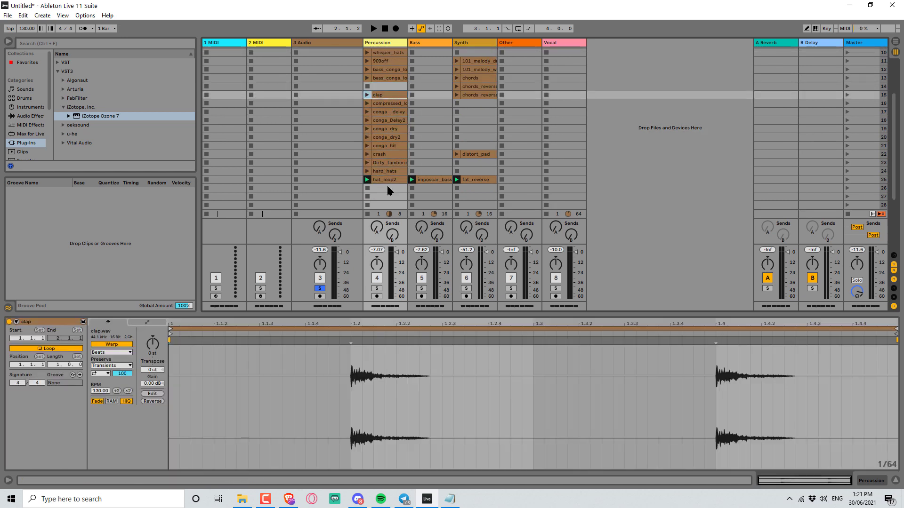
shift+click(386, 181)
drag(397, 110, 377, 96)
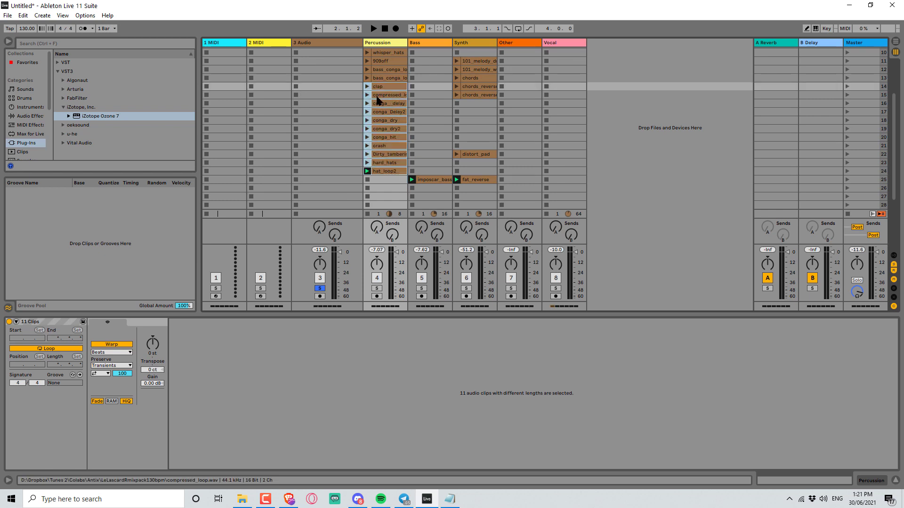
scroll(386, 101, up, 3)
click(385, 101)
scroll(385, 100, down, 3)
shift+click(389, 172)
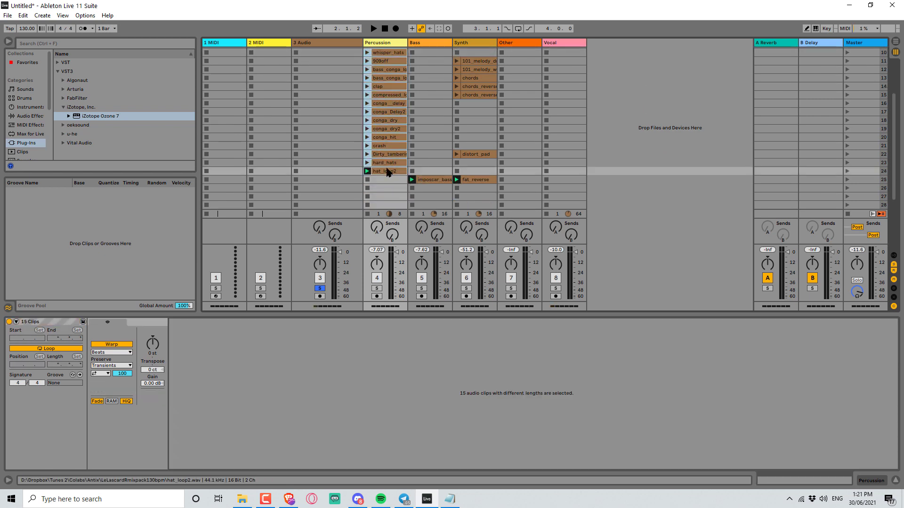
scroll(389, 173, up, 3)
drag(389, 103, 393, 98)
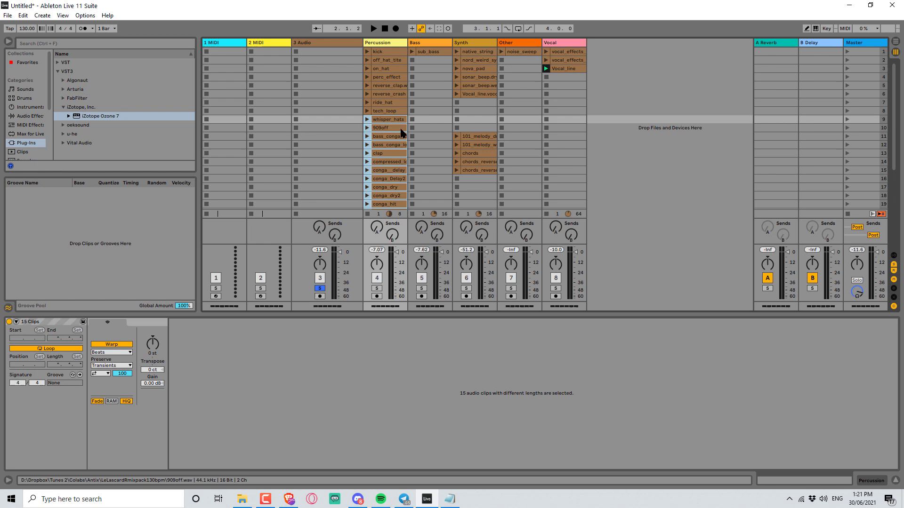
click(478, 138)
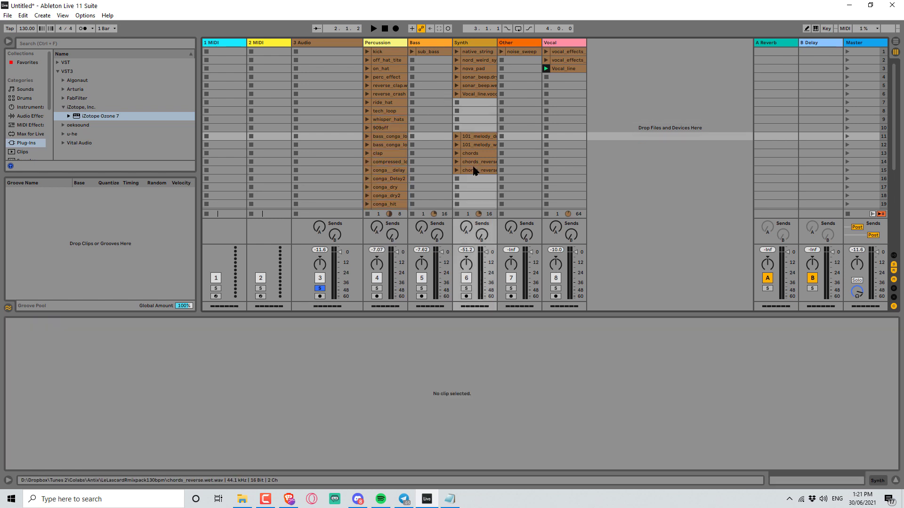
key(ctrl+z)
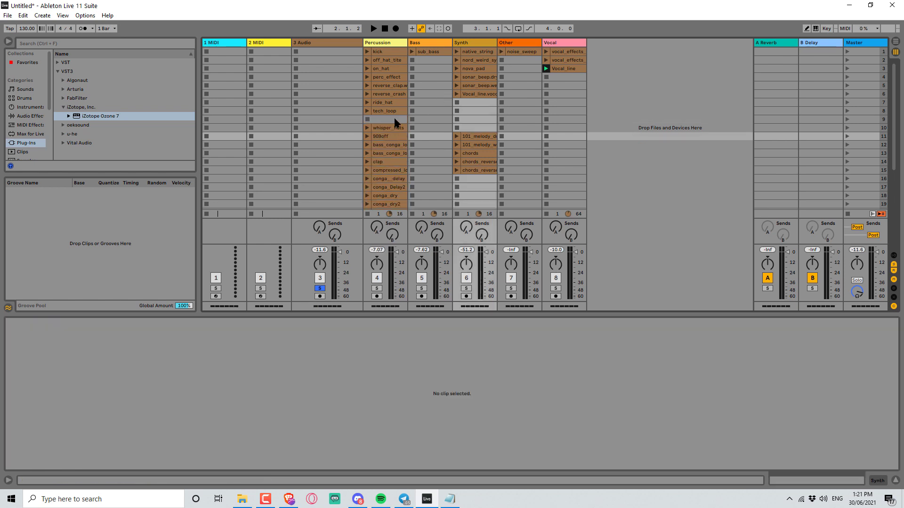
key(ctrl+y)
- Move the Synth clips from 101_melody_dry up and drag imposcar_bass into Bass slot 2
click(470, 137)
shift+click(481, 178)
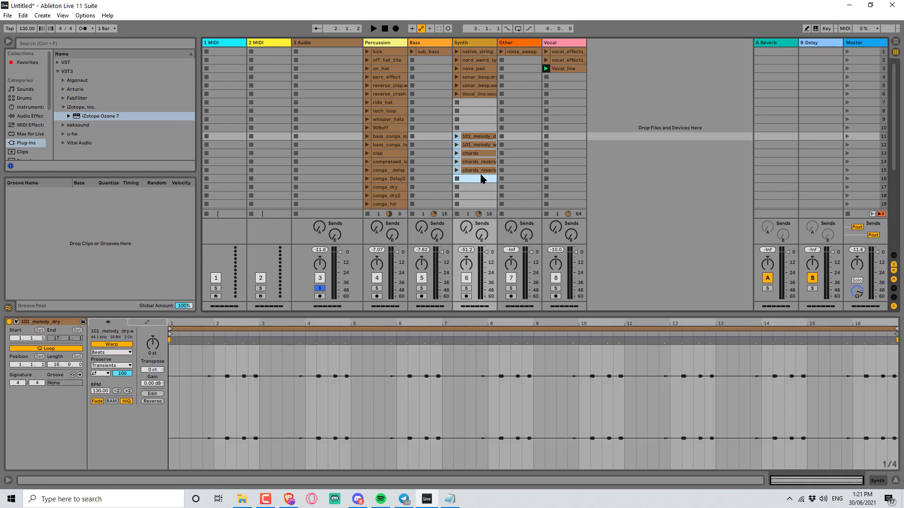
drag(464, 145, 490, 106)
scroll(520, 123, down, 3)
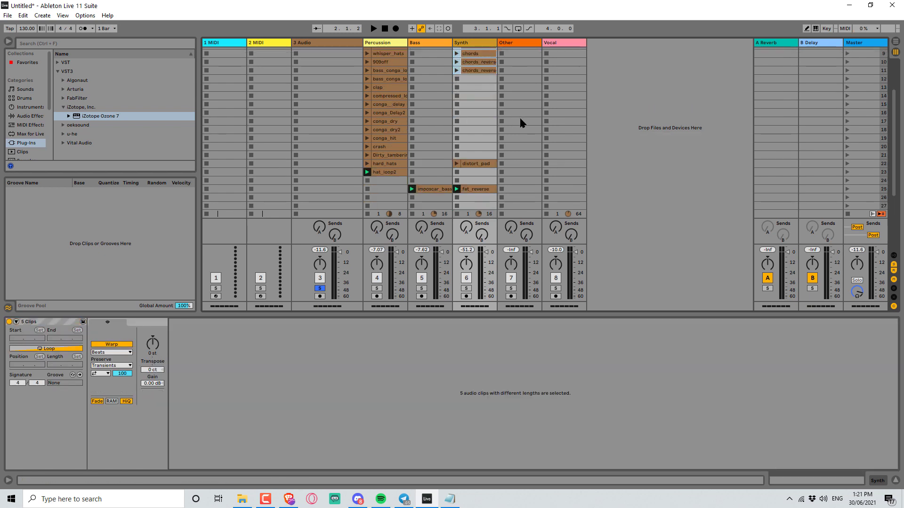
scroll(520, 122, down, 3)
drag(438, 141, 435, 60)
scroll(453, 125, up, 2)
scroll(453, 125, up, 3)
scroll(441, 91, up, 3)
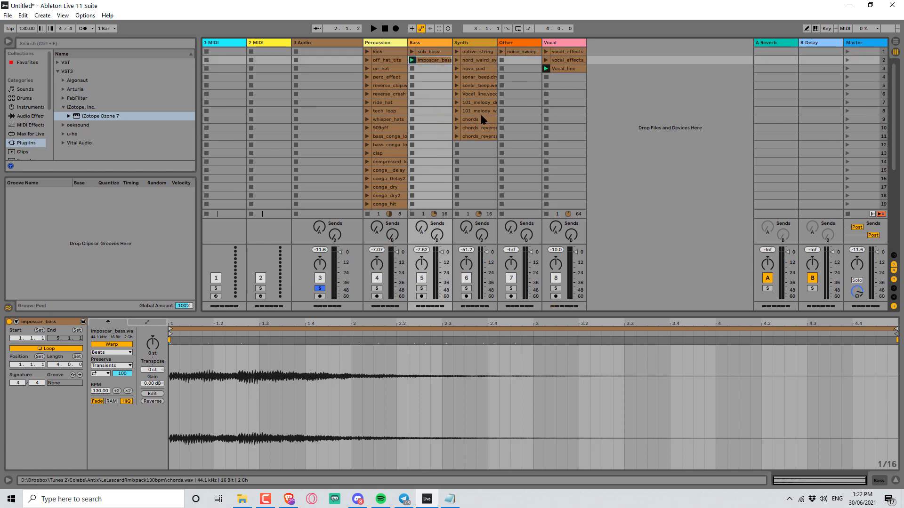
scroll(484, 117, down, 5)
- Move distort_pad and fat_reverse up ten slots in the Synth column
click(476, 164)
shift+click(486, 190)
drag(481, 169, 473, 85)
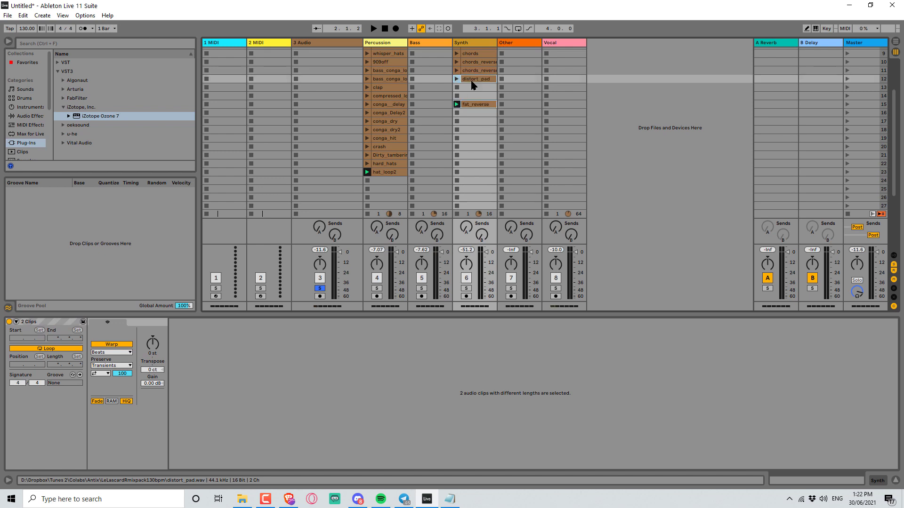
click(490, 130)
scroll(471, 139, up, 2)
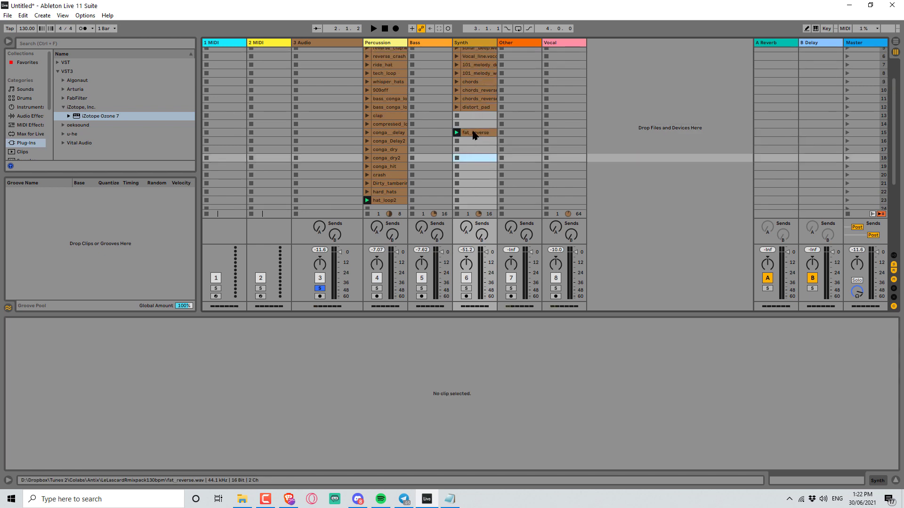
drag(474, 135, 478, 121)
scroll(535, 106, up, 3)
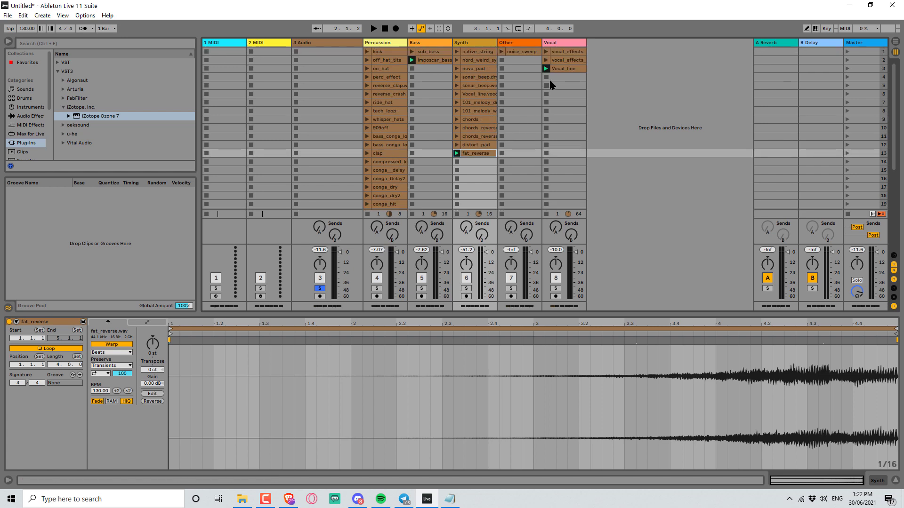
scroll(521, 128, down, 2)
scroll(524, 132, up, 2)
- Paste the kick clip onto a new audio track at bar 33, looping bars 33–37
click(377, 51)
key(Tab)
key(Tab)
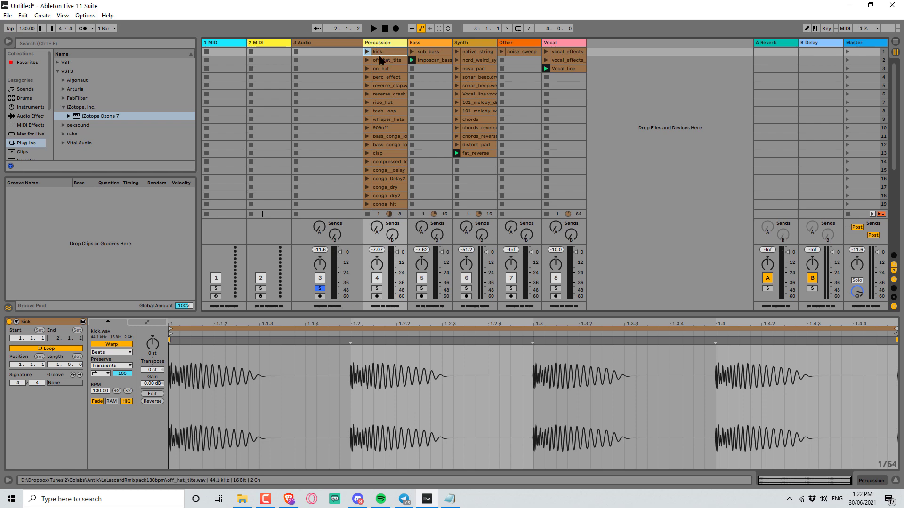
key(Tab)
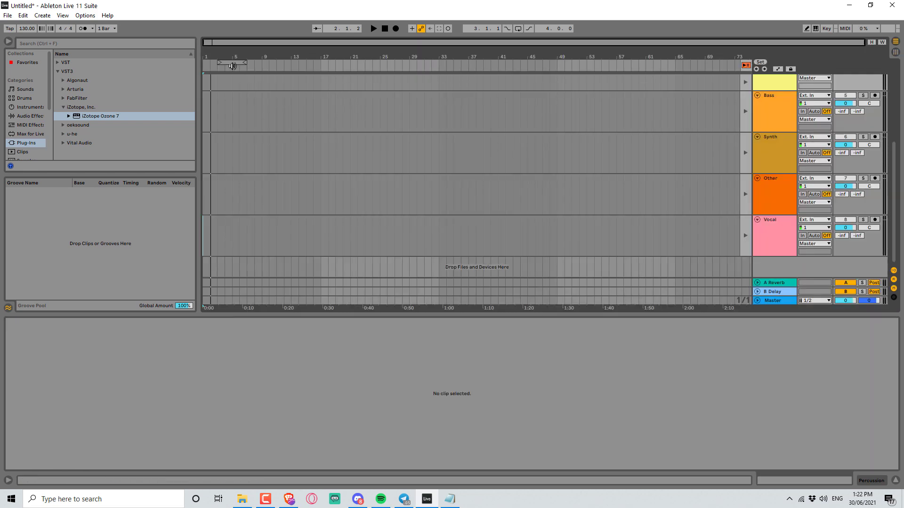
drag(233, 64, 454, 64)
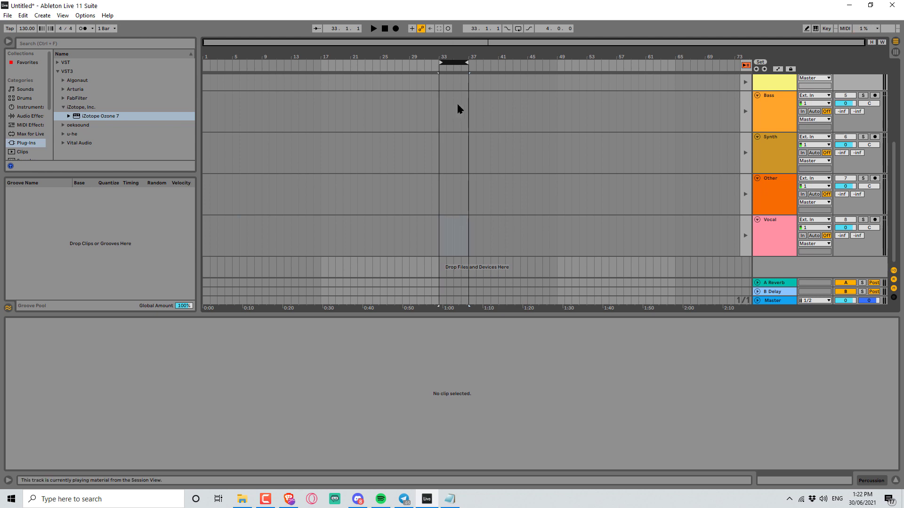
key(ctrl+t)
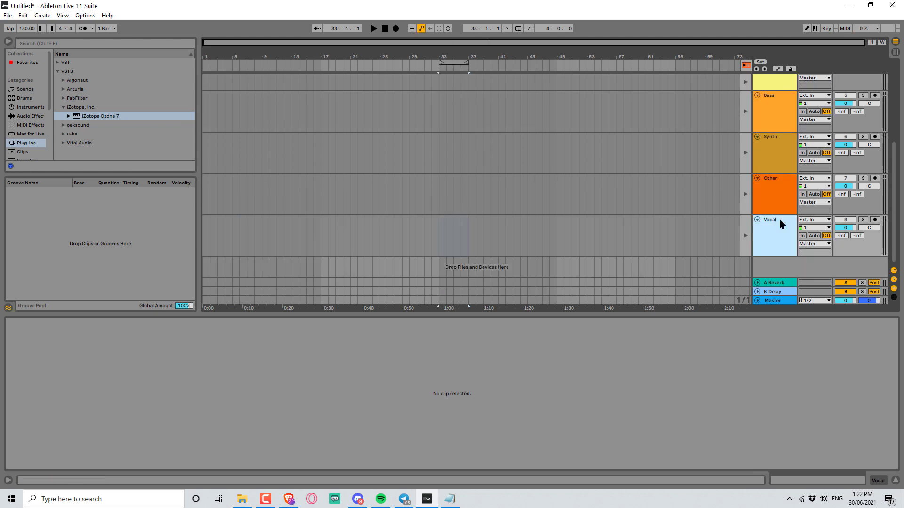
key(ctrl+v)
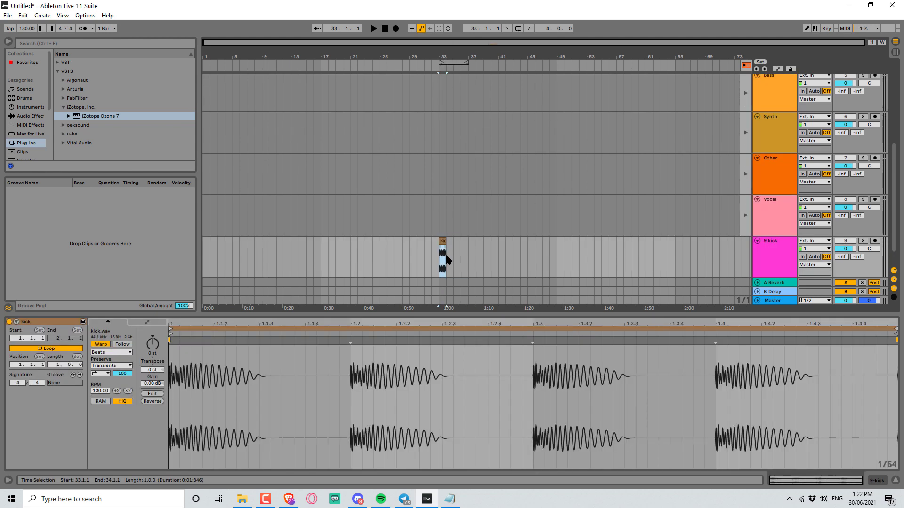
key(space)
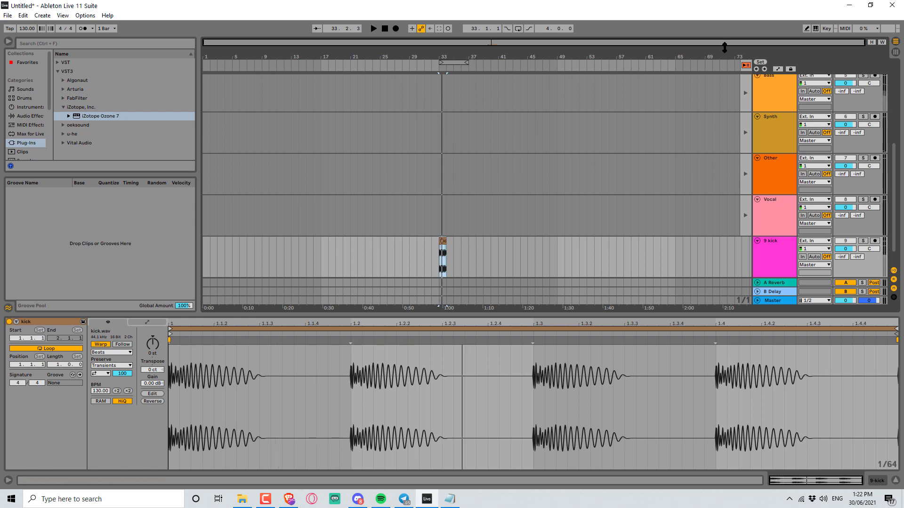
- Solo the kick track and stretch its clip to end at bar 37
click(746, 65)
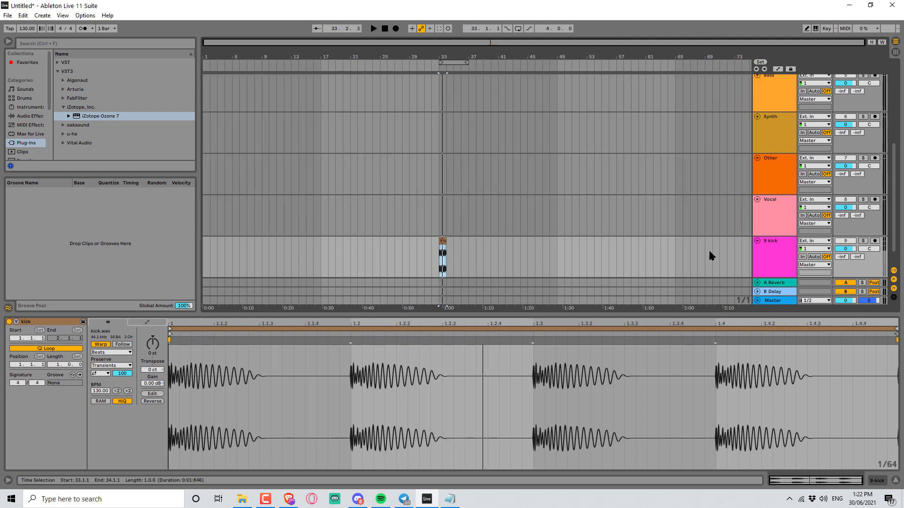
click(864, 241)
key(space)
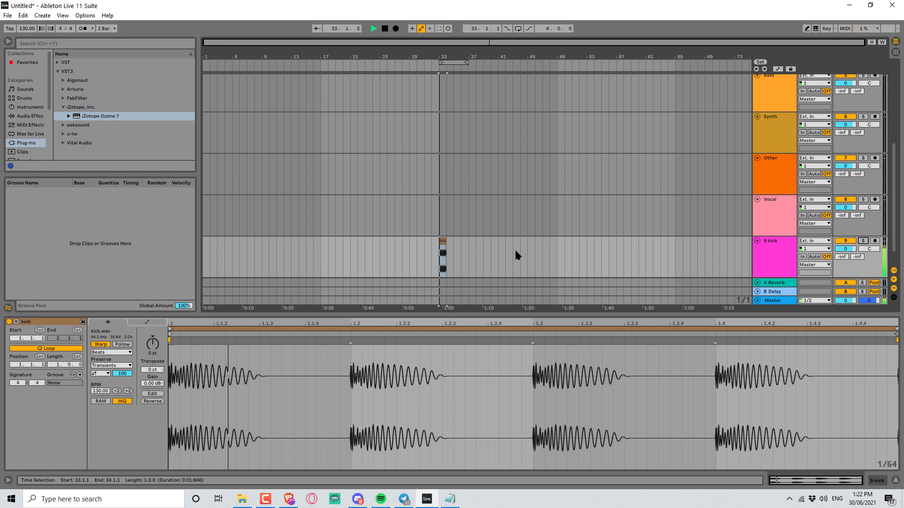
drag(444, 241, 469, 241)
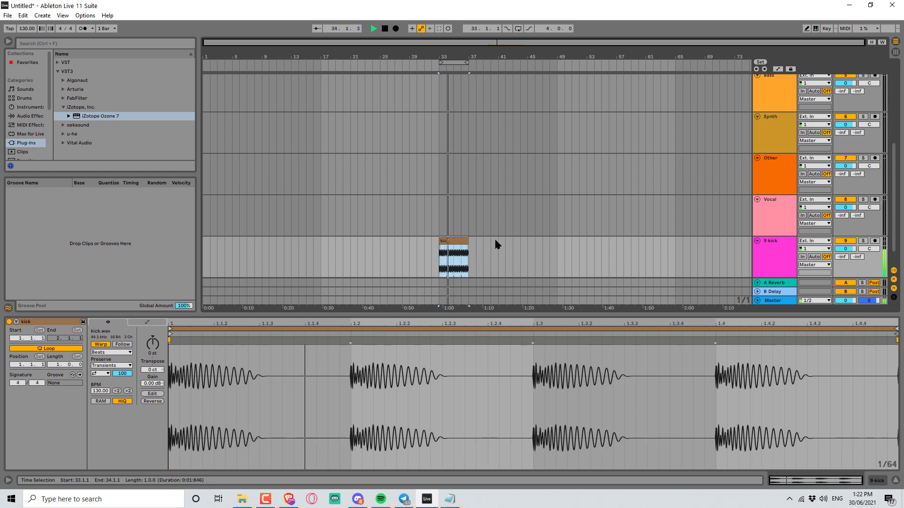
- Copy the off_hat_tite clip from Session View and select the kick track
key(Tab)
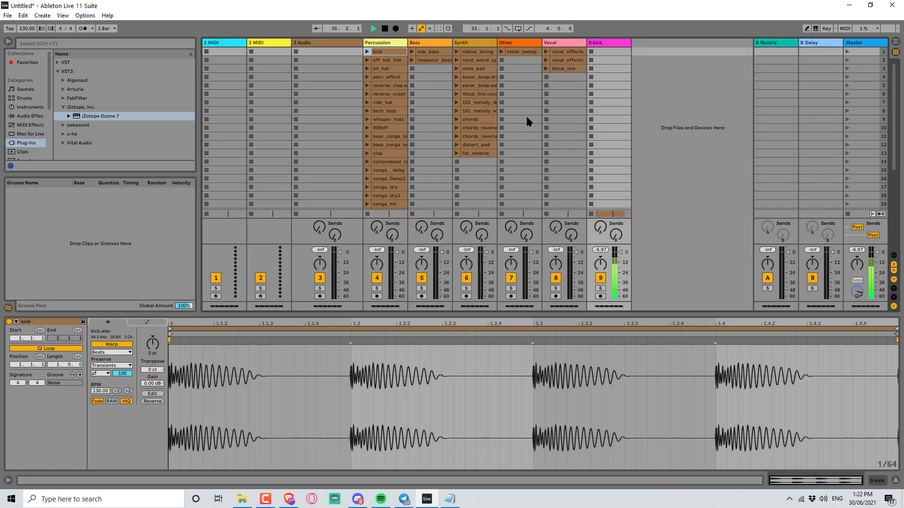
click(386, 62)
key(Tab)
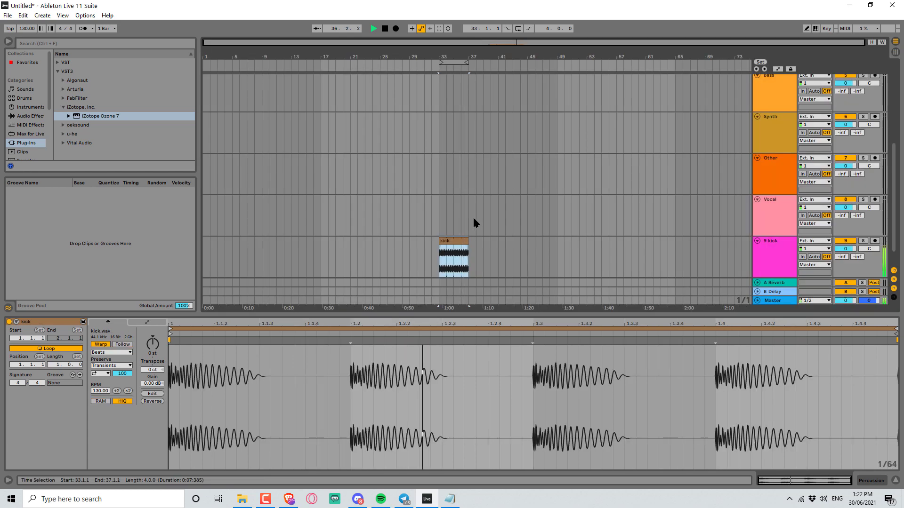
click(779, 226)
- Paste off_hat_tite onto a new track 10 at bars 33–37 and stop playback
key(ctrl+t)
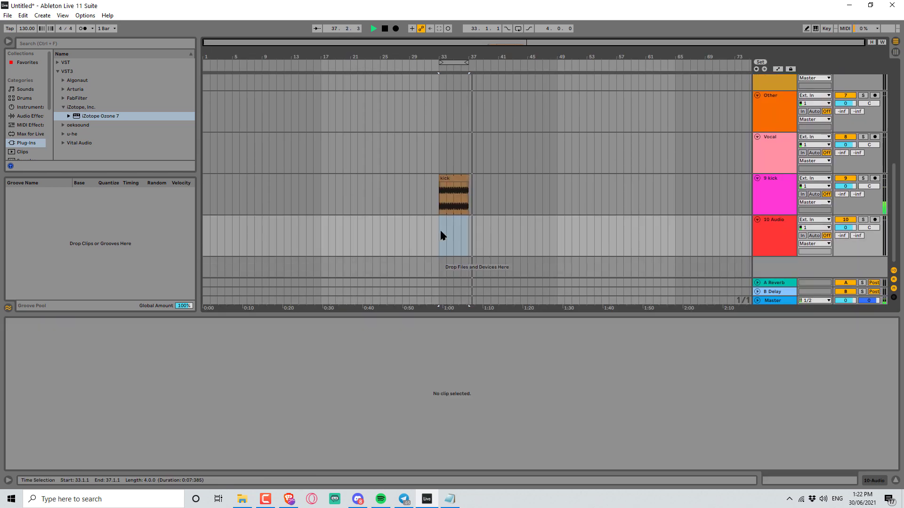
key(ctrl+v)
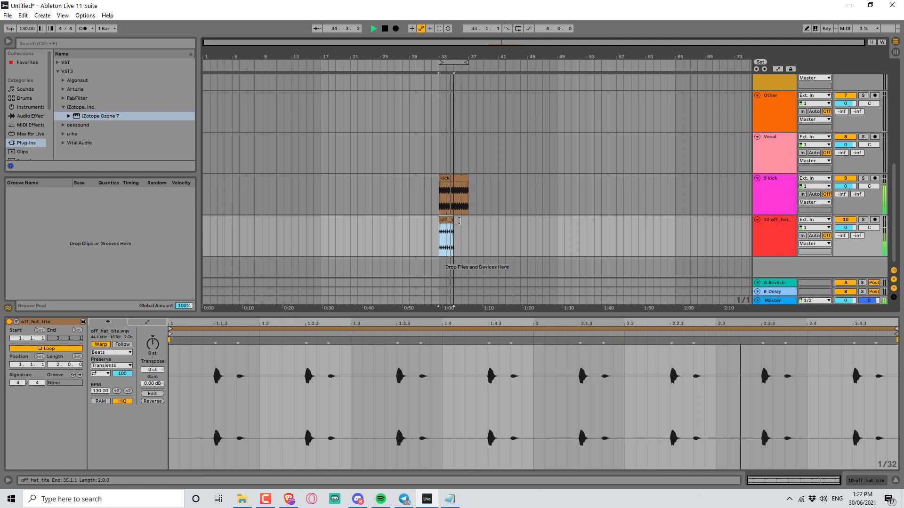
key(Tab)
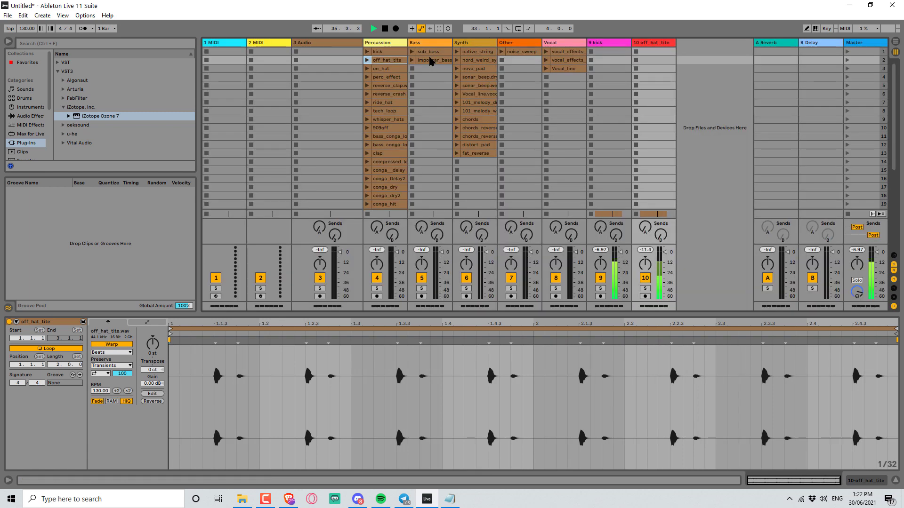
click(427, 59)
key(Tab)
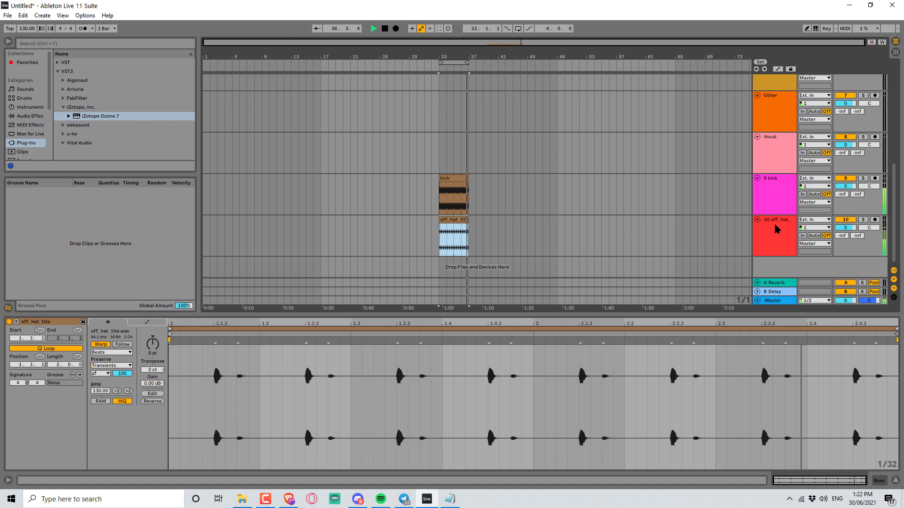
key(space)
- Loop from bar 33 and paste sub_bass onto new track 11 at bar 33, then play
click(518, 30)
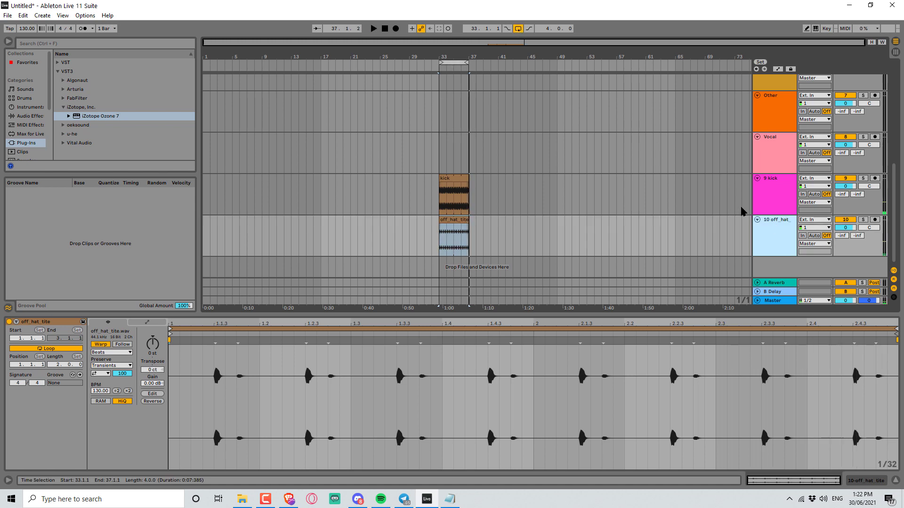
key(ctrl+t)
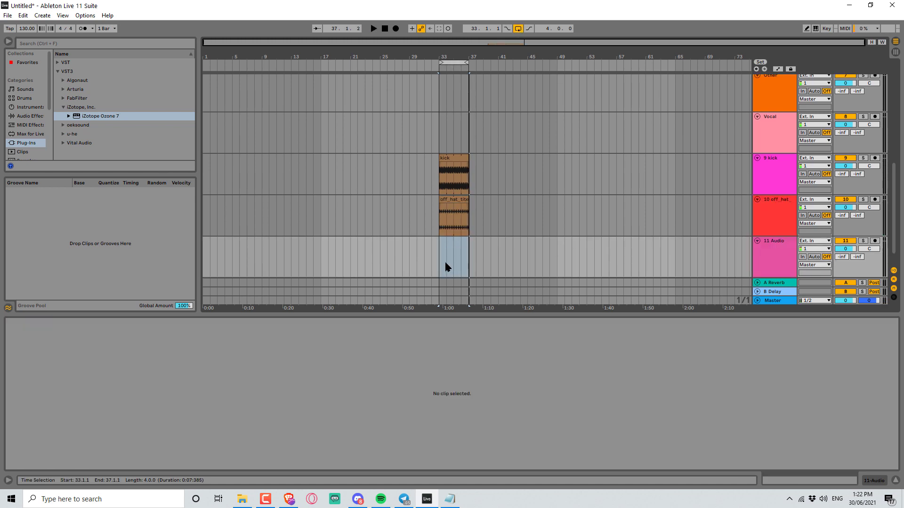
key(ctrl+v)
key(space)
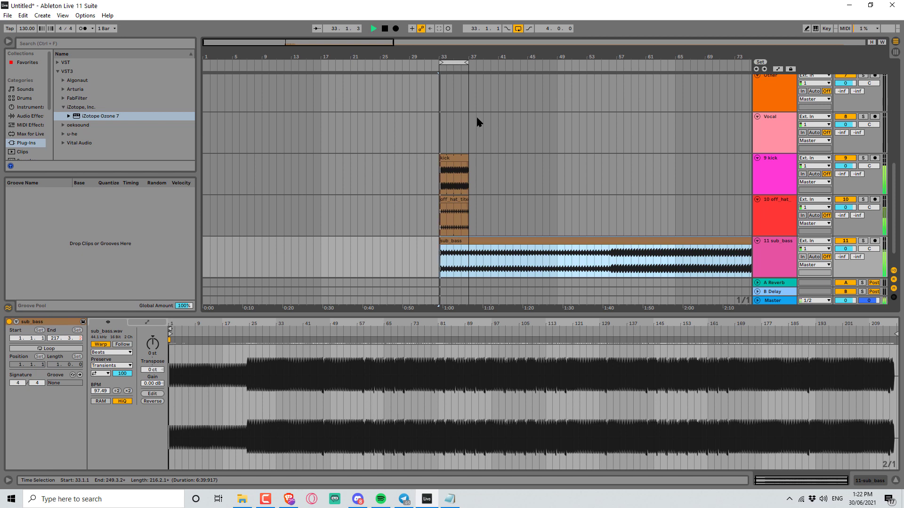
click(464, 176)
shift+click(469, 203)
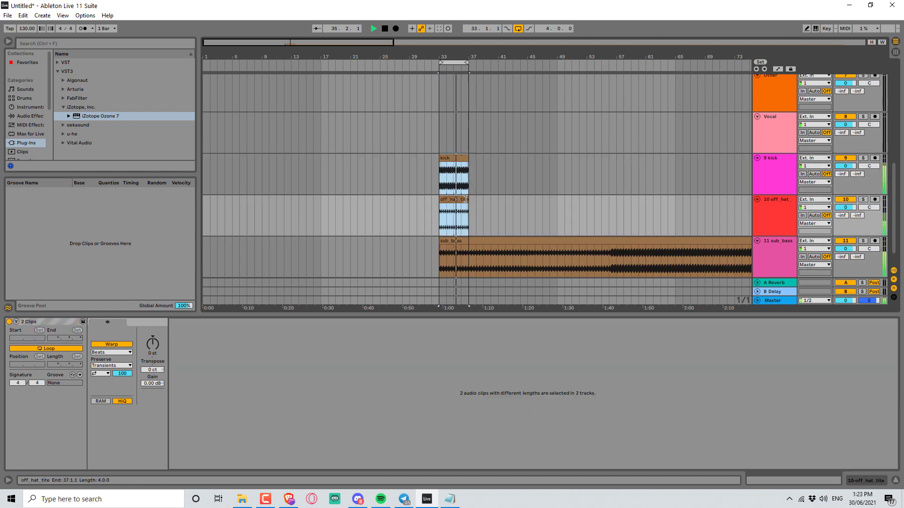
- Extend the kick and off_hat_tite clips across the arrangement and turn off looping
drag(469, 204, 750, 206)
click(518, 29)
key(Tab)
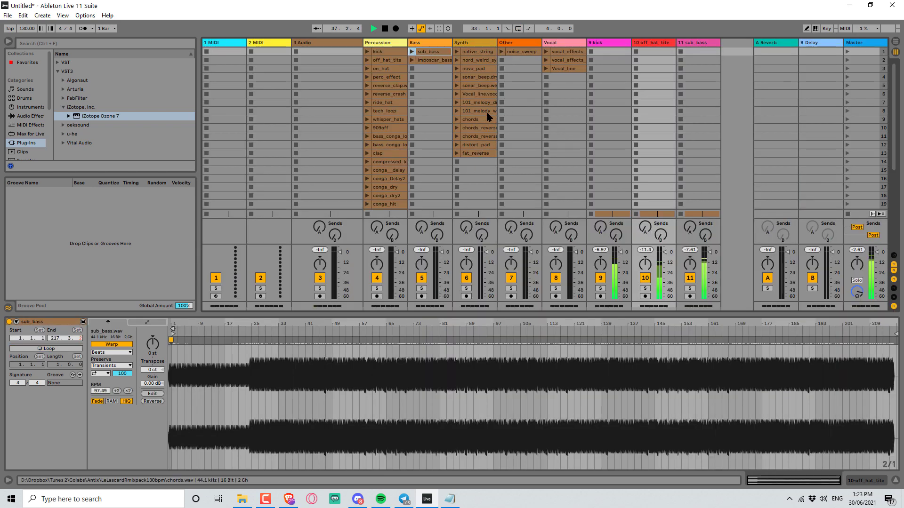
- Paste distort_pad onto new track 12 below sub_bass and move it to start at bar 49
click(494, 145)
key(Tab)
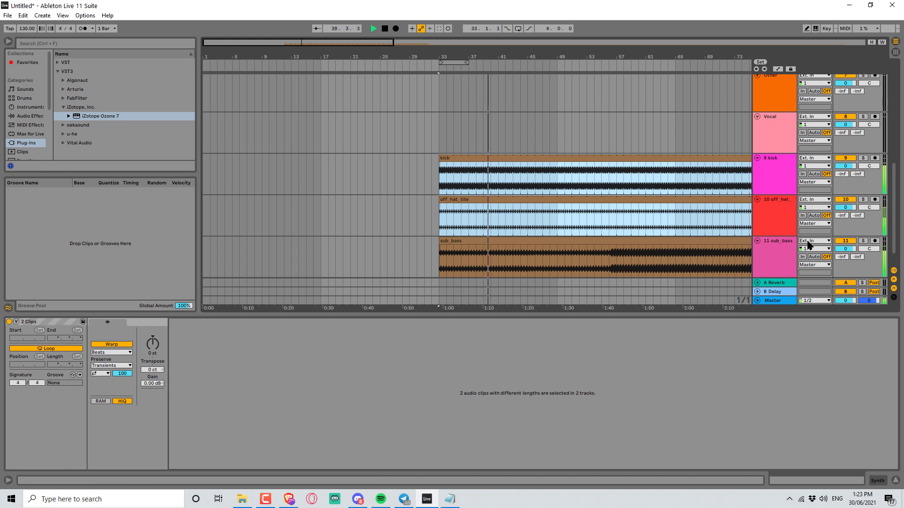
click(769, 242)
key(ctrl+t)
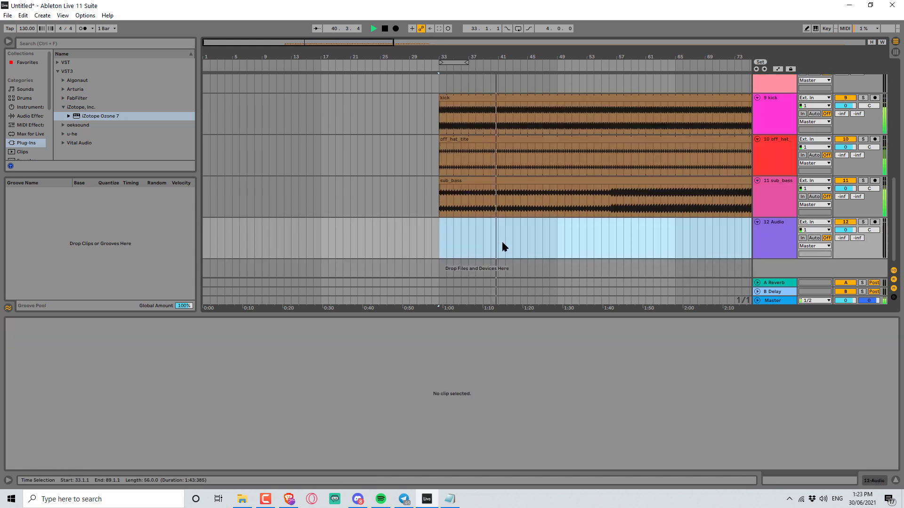
click(502, 240)
key(ctrl+v)
key(ctrl+z)
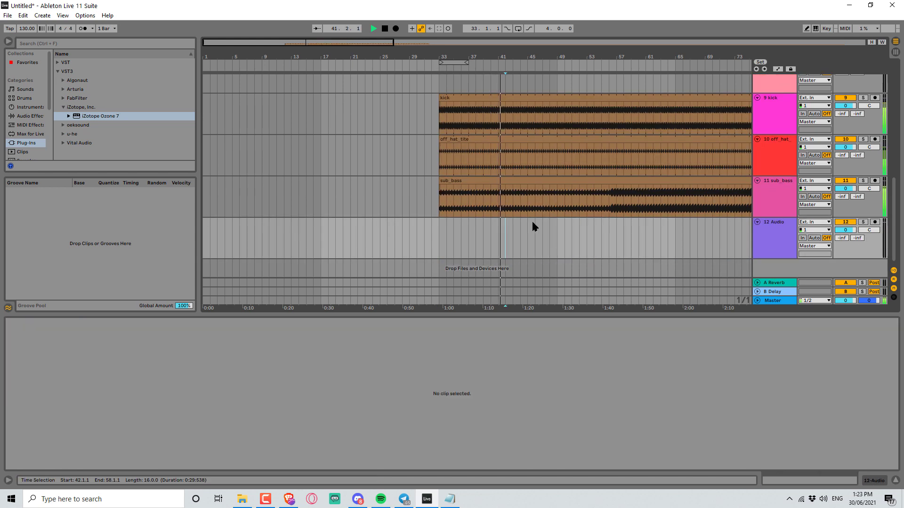
click(500, 233)
key(ctrl+v)
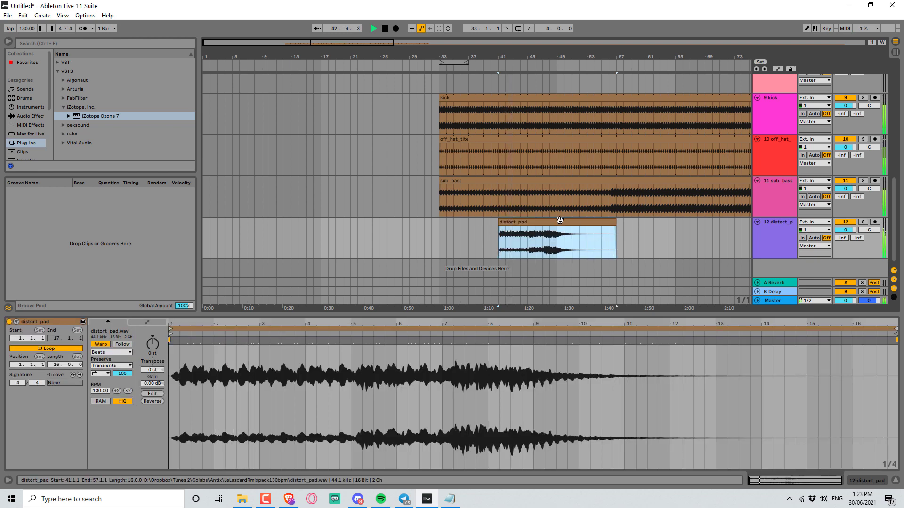
drag(576, 223, 625, 228)
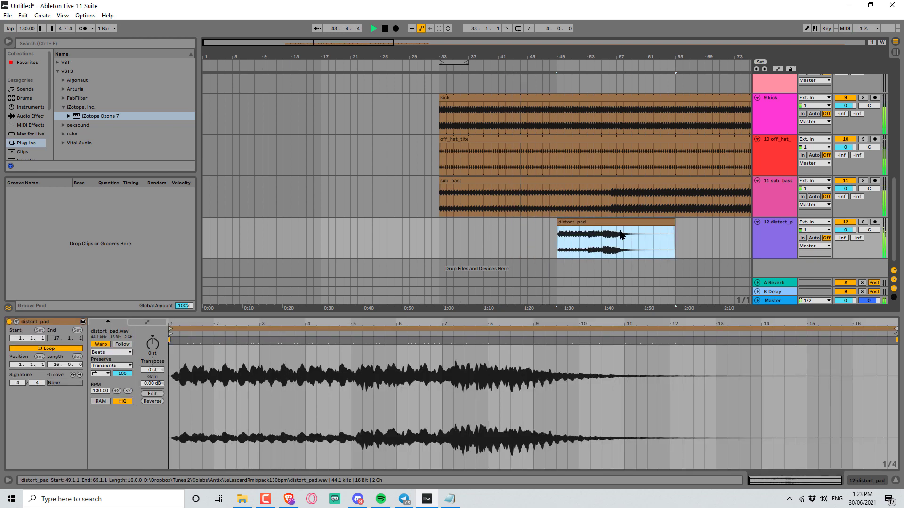
click(763, 218)
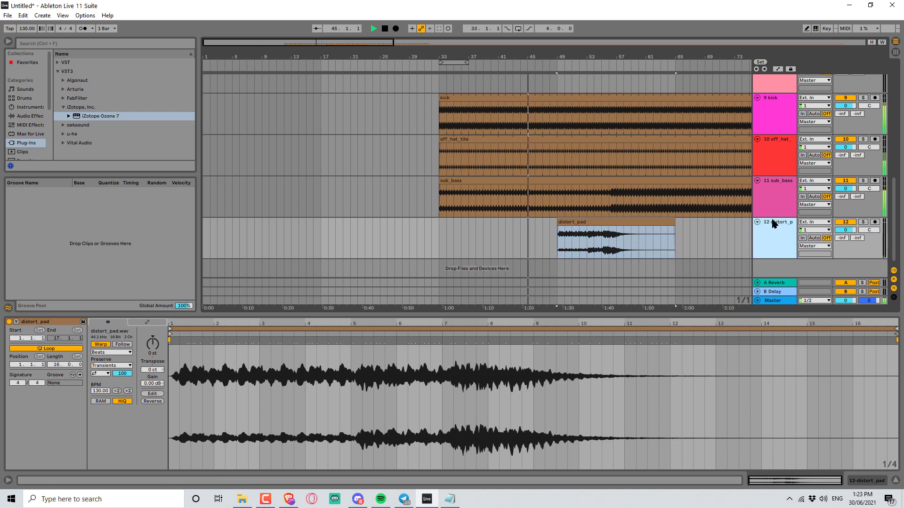
key(Tab)
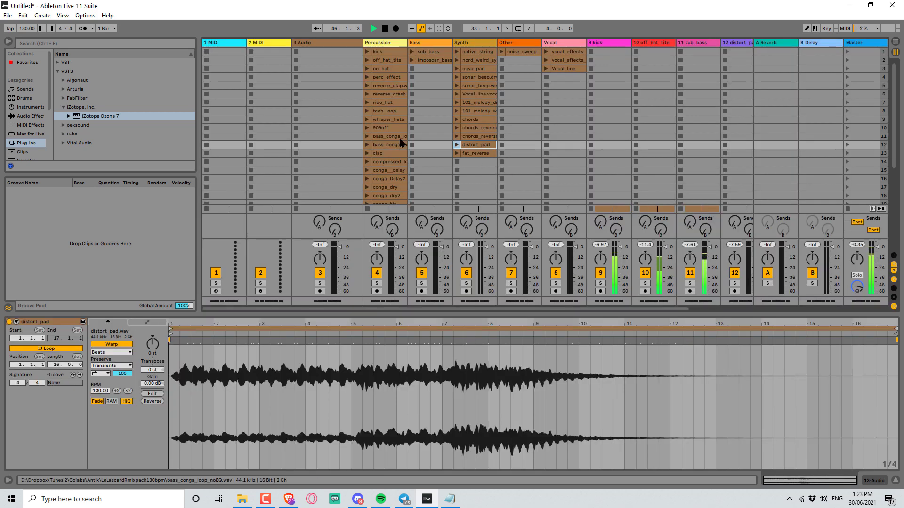
- Paste bass_conga_loop_withEQ onto new track 13 at bar 57
click(395, 146)
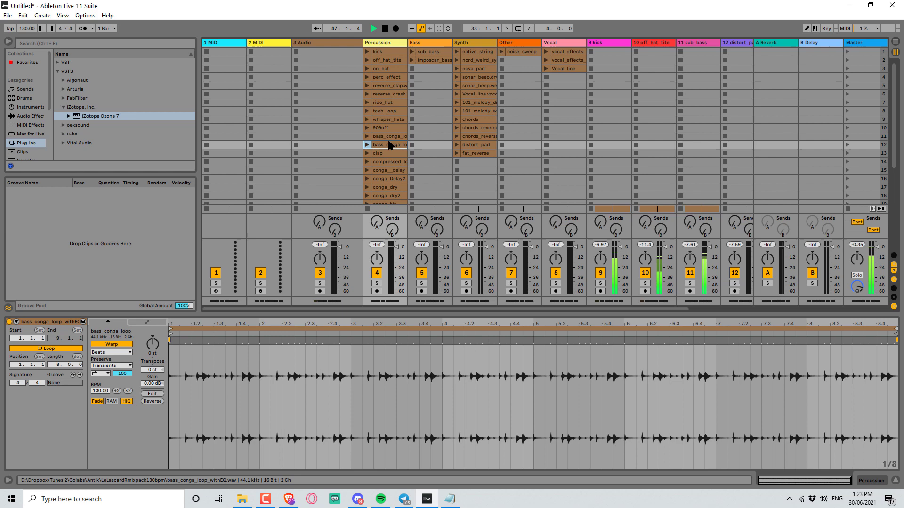
key(Tab)
scroll(608, 242, down, 1)
click(608, 242)
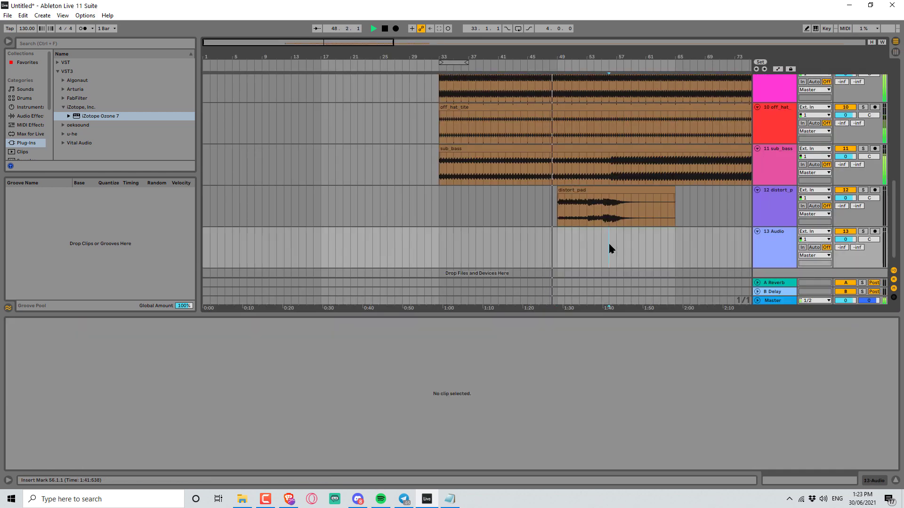
click(623, 250)
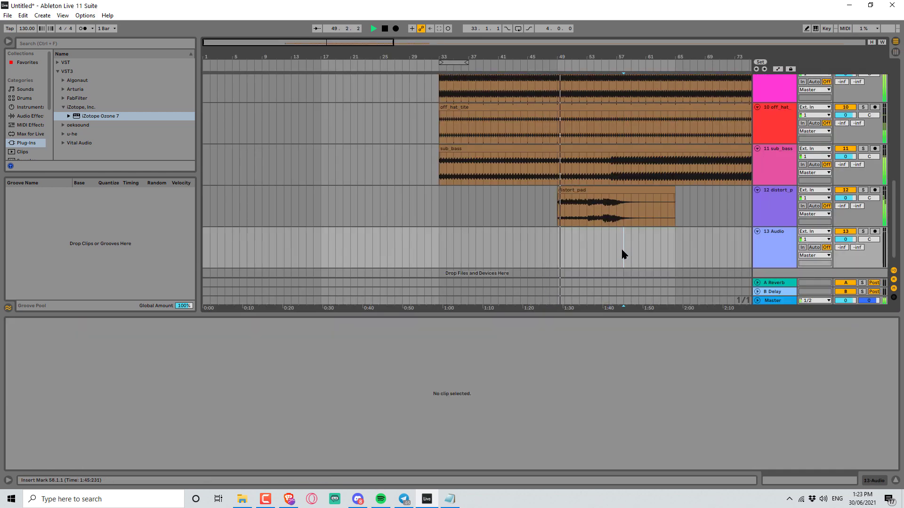
click(619, 250)
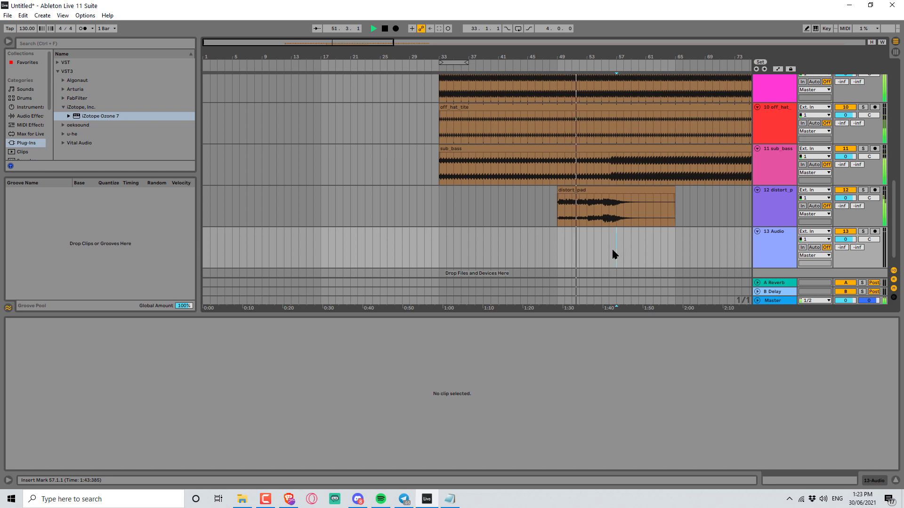
key(ctrl+v)
scroll(607, 193, up, 4)
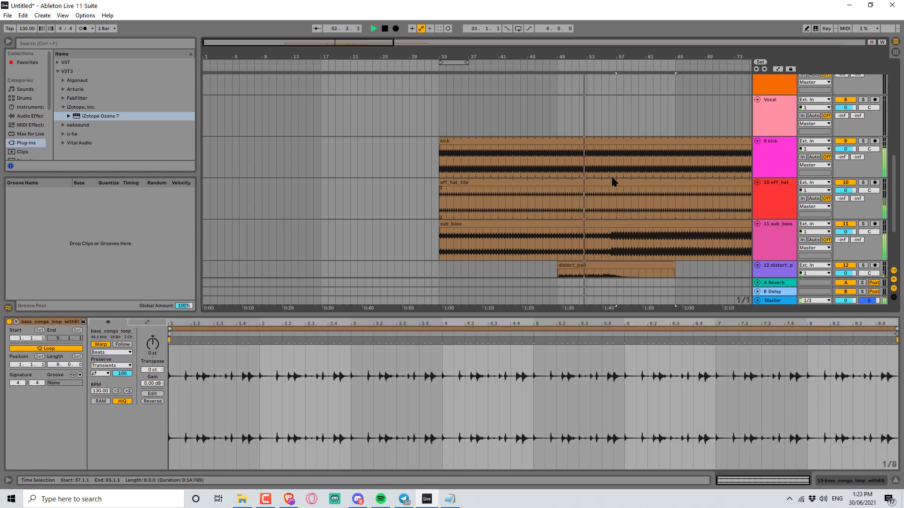
- Delete bars 55–57 from the kick clip and bar 56–57 from the hats
drag(616, 163, 601, 169)
key(Delete)
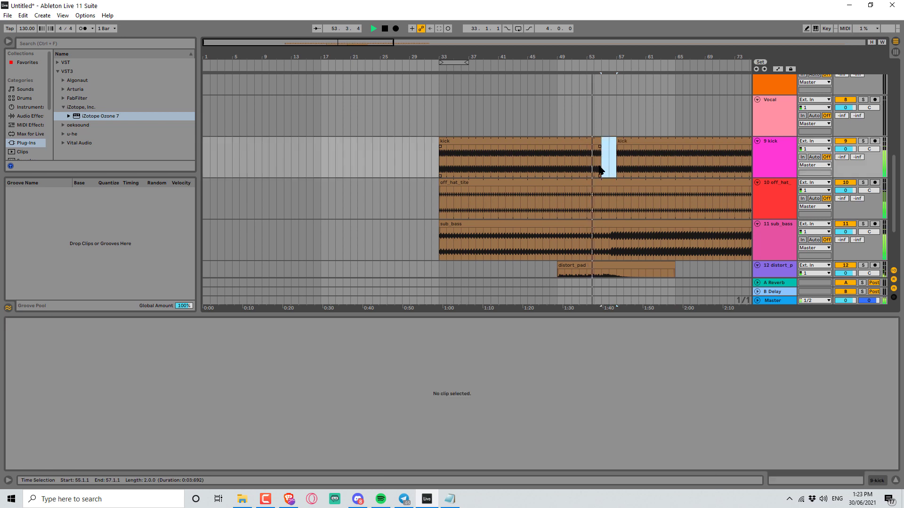
mouse_move(609, 202)
mouse_down()
mouse_move(614, 241)
mouse_move(614, 202)
mouse_up()
key(Delete)
scroll(654, 216, down, 4)
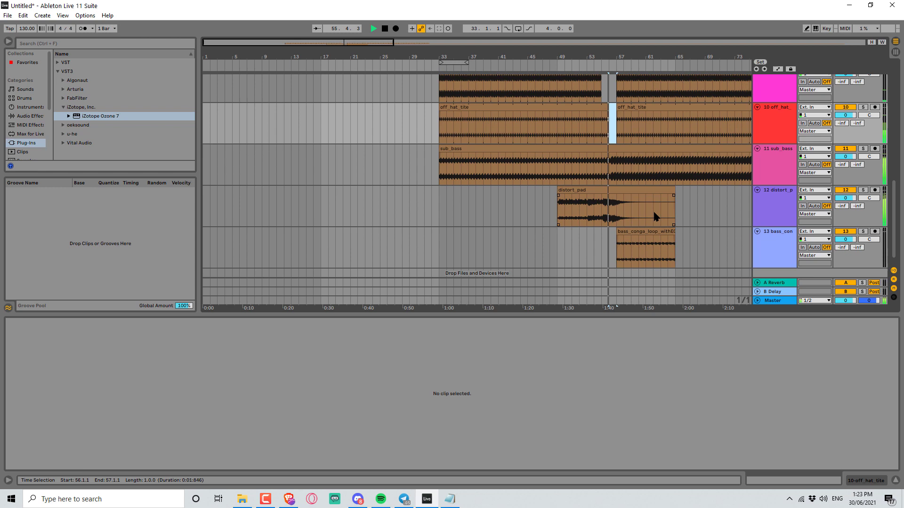
key(Tab)
- Zoom the arrangement overview, stop playback, and review the distort_pad clip and Session clips
click(395, 153)
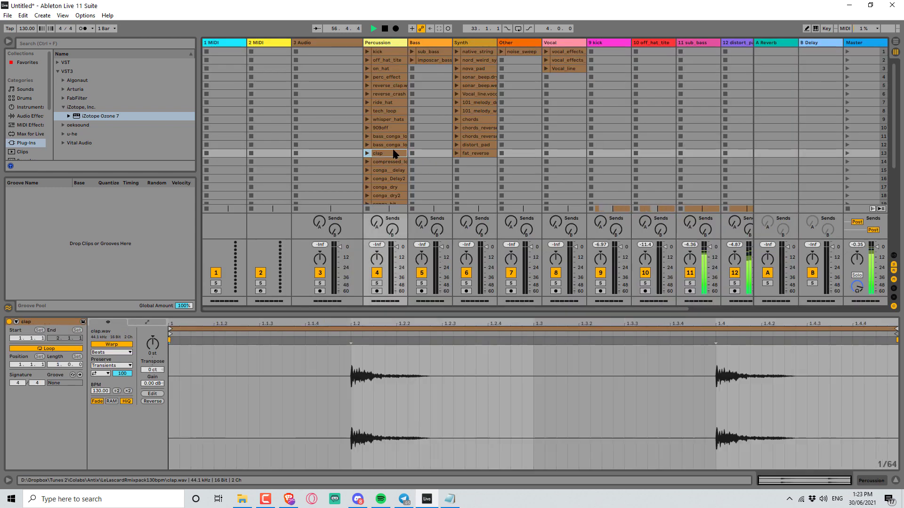
key(Tab)
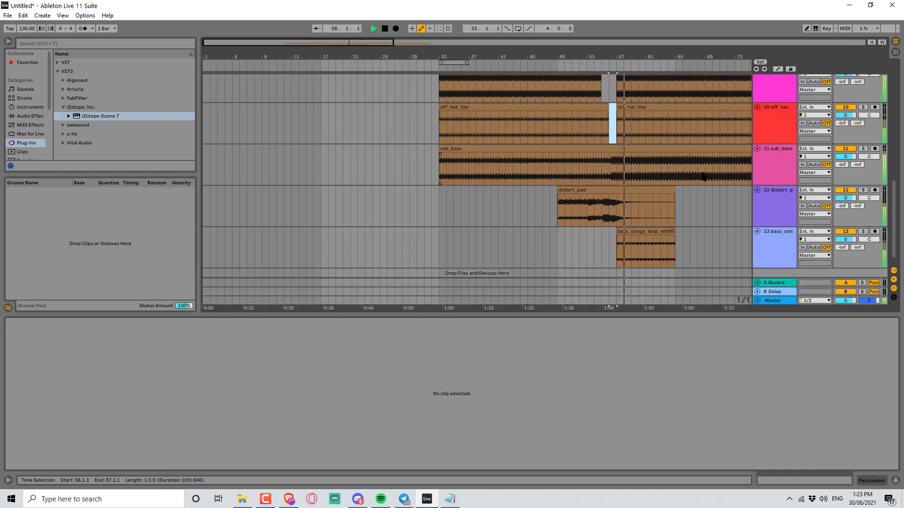
drag(367, 43, 390, 43)
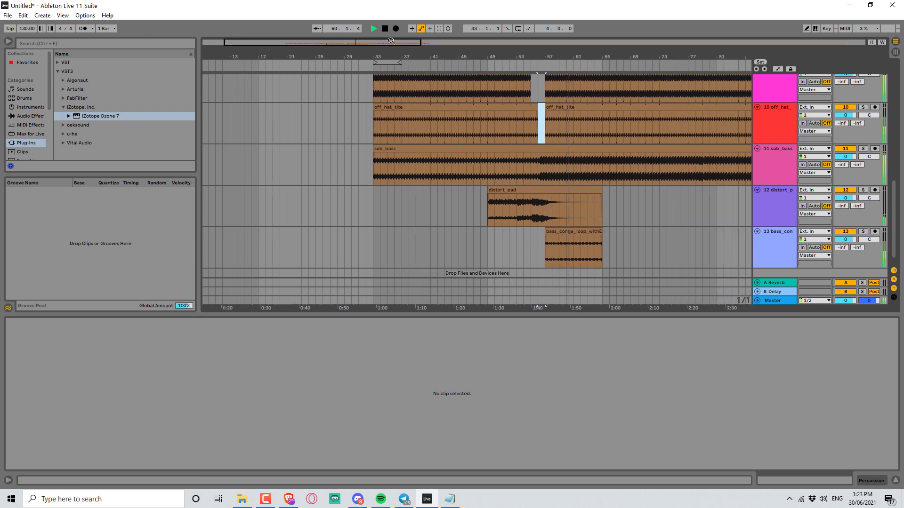
key(space)
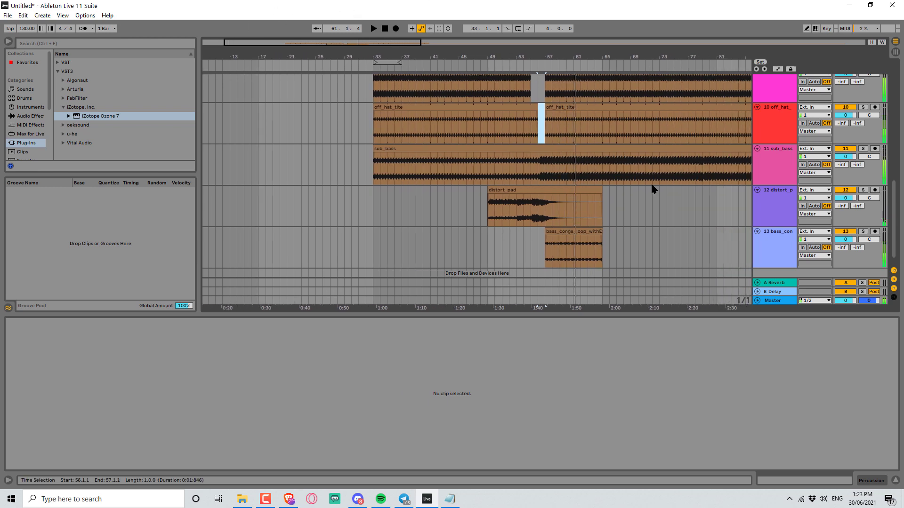
scroll(645, 190, down, 1)
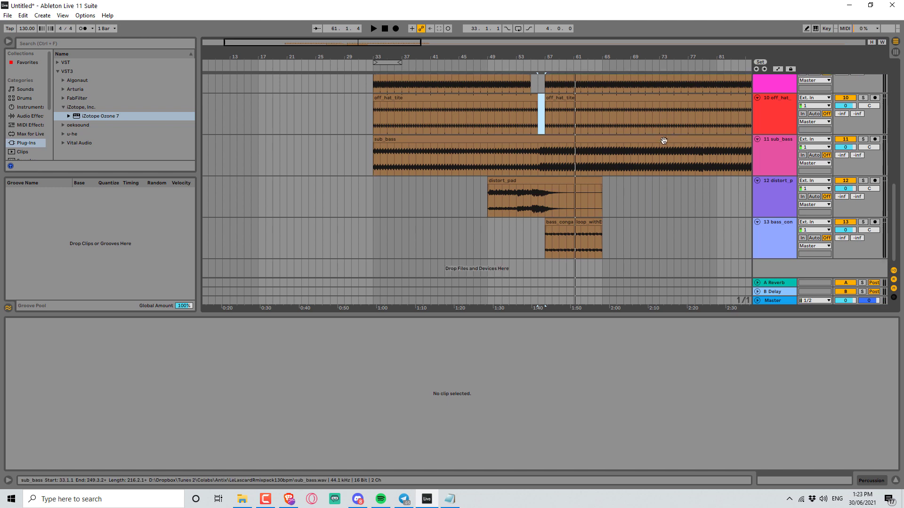
scroll(659, 165, up, 3)
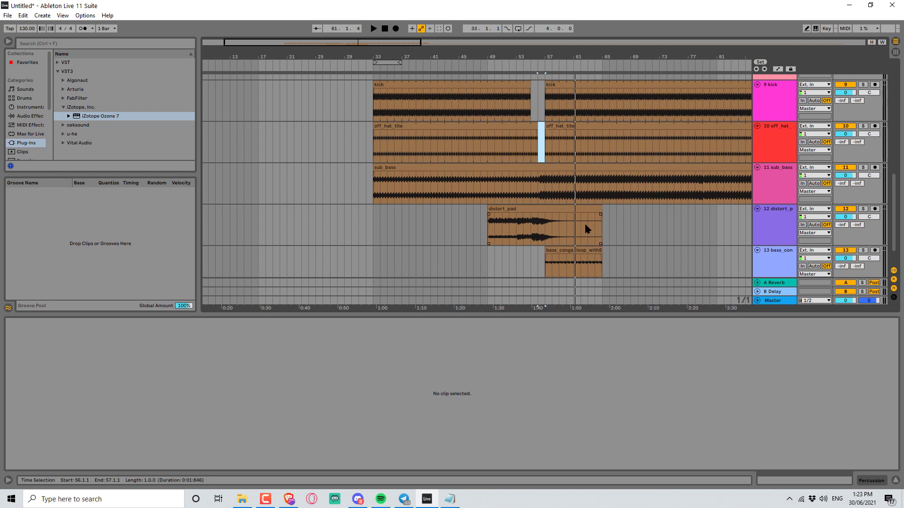
click(524, 223)
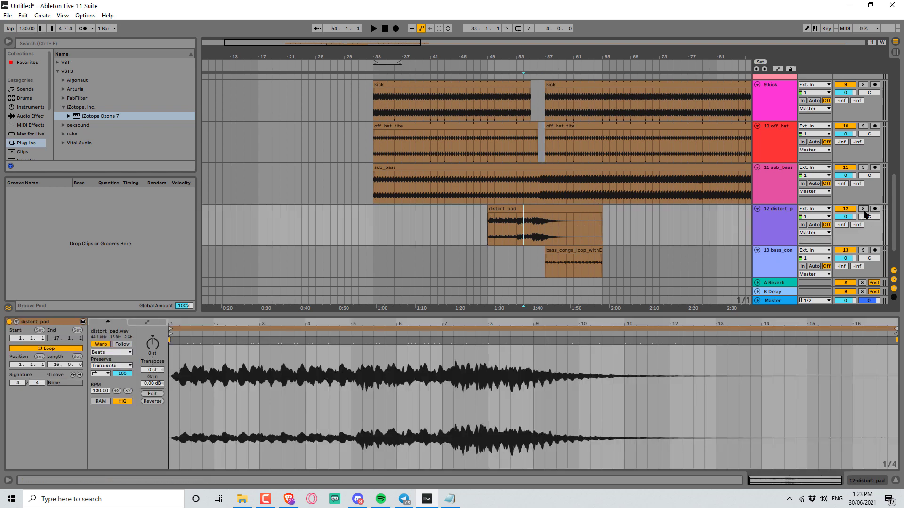
key(Tab)
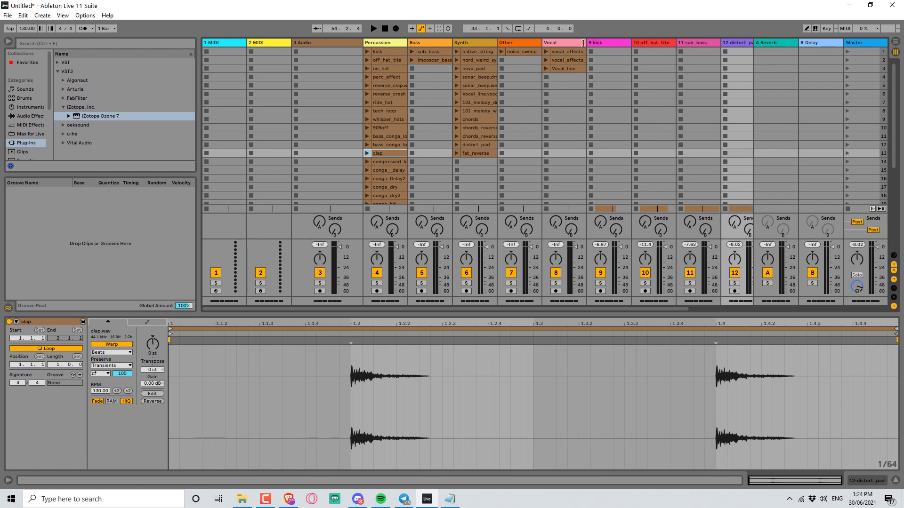
click(475, 77)
- Paste sonar_beep.dry on new track 14 at bar 57, extend it to bar 65, and loop from 57
key(Tab)
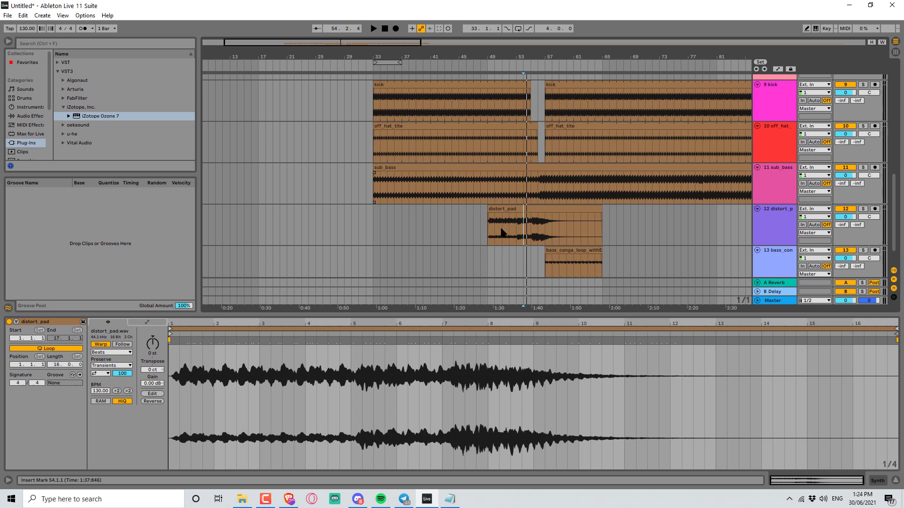
scroll(547, 274, down, 2)
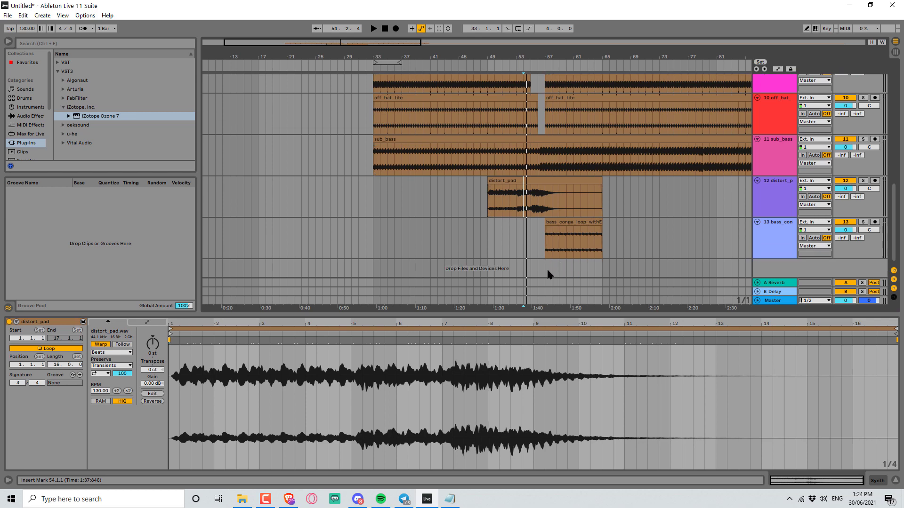
click(786, 270)
scroll(754, 251, up, 5)
scroll(773, 182, down, 8)
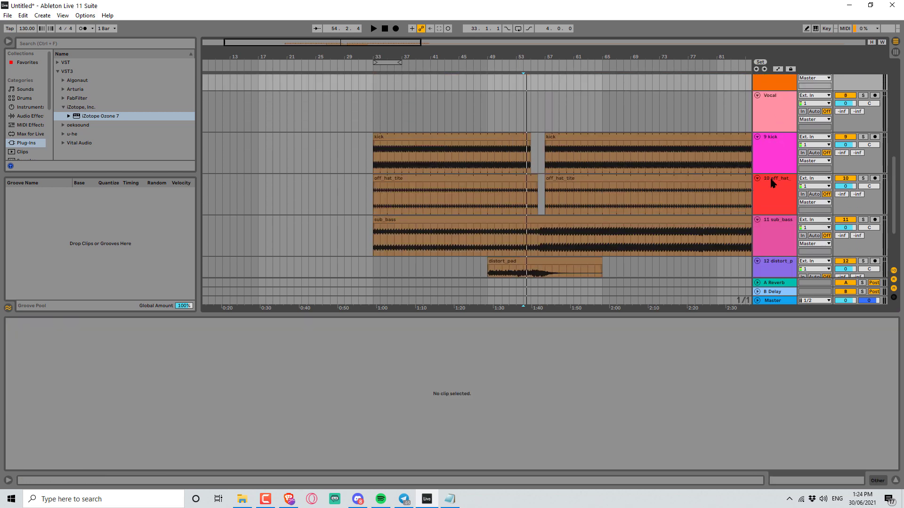
click(770, 221)
key(ctrl+t)
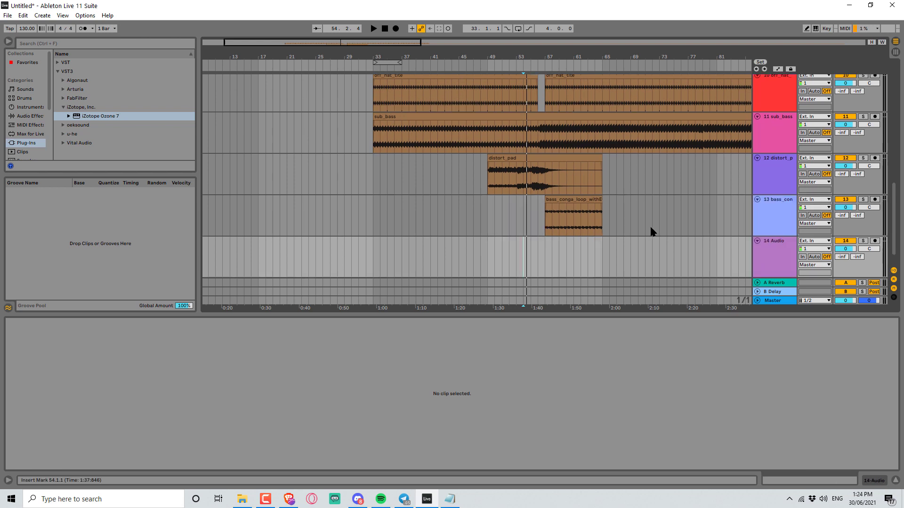
key(ctrl+v)
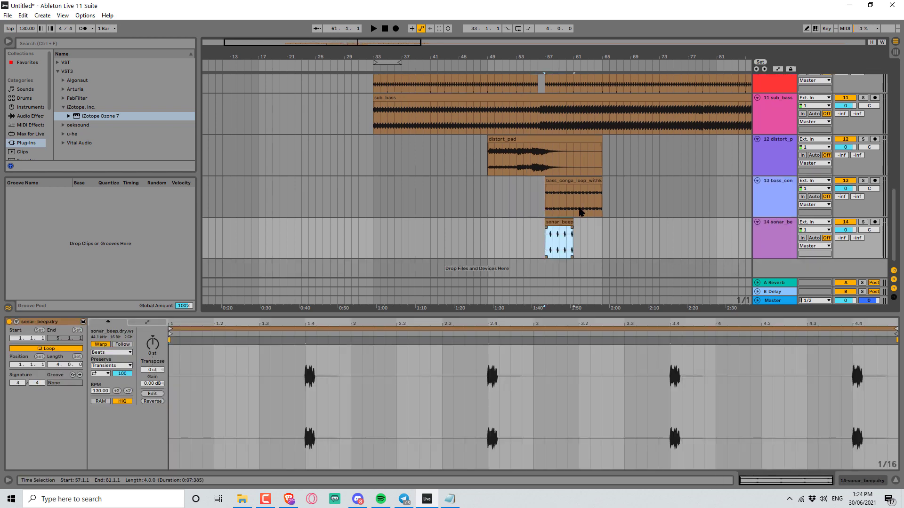
key(space)
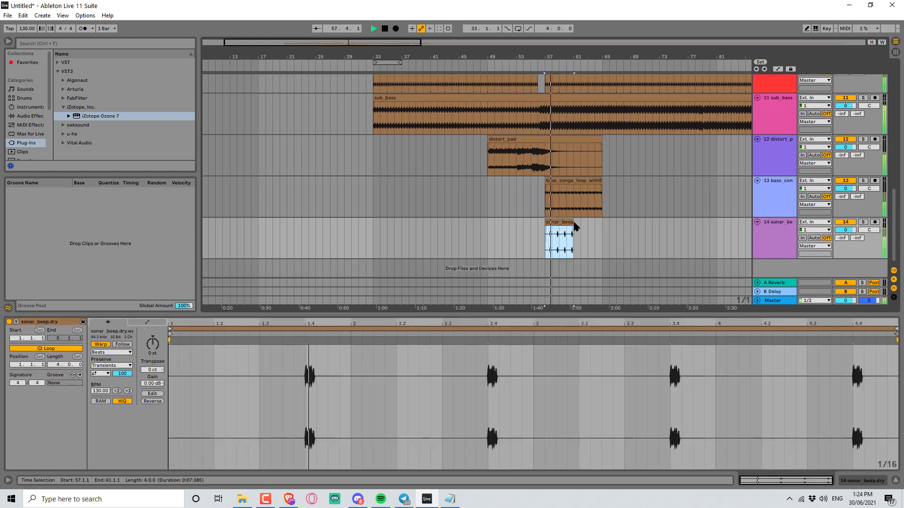
drag(573, 226, 602, 226)
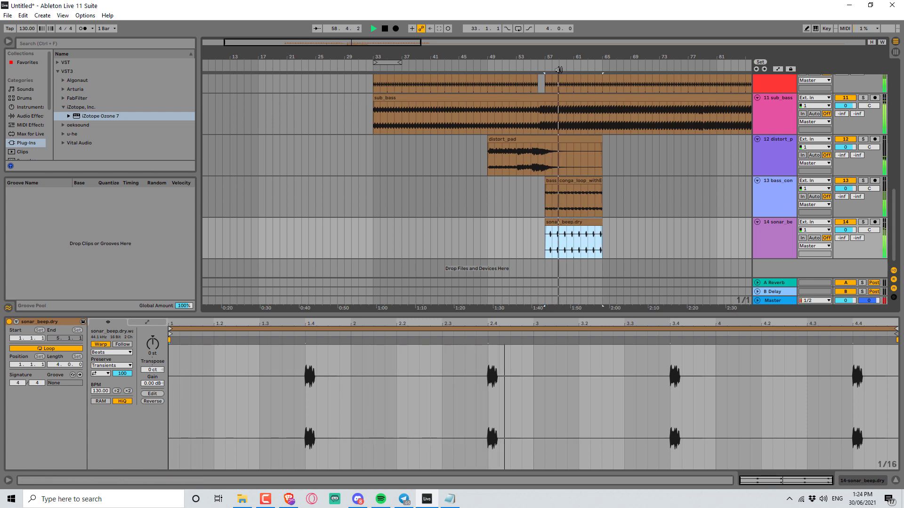
drag(545, 63, 603, 62)
- Add empty track 15 and paste imposcar_bass onto it at bar 57
key(ctrl+t)
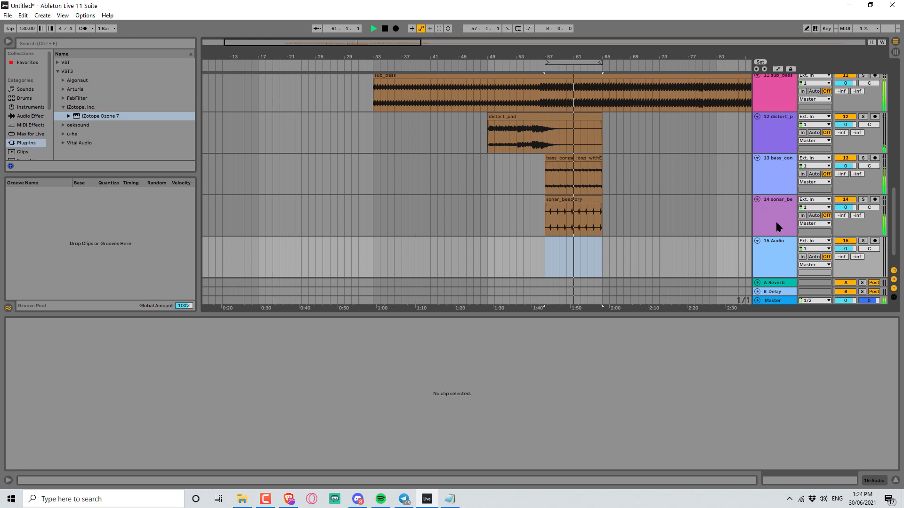
key(Tab)
click(436, 60)
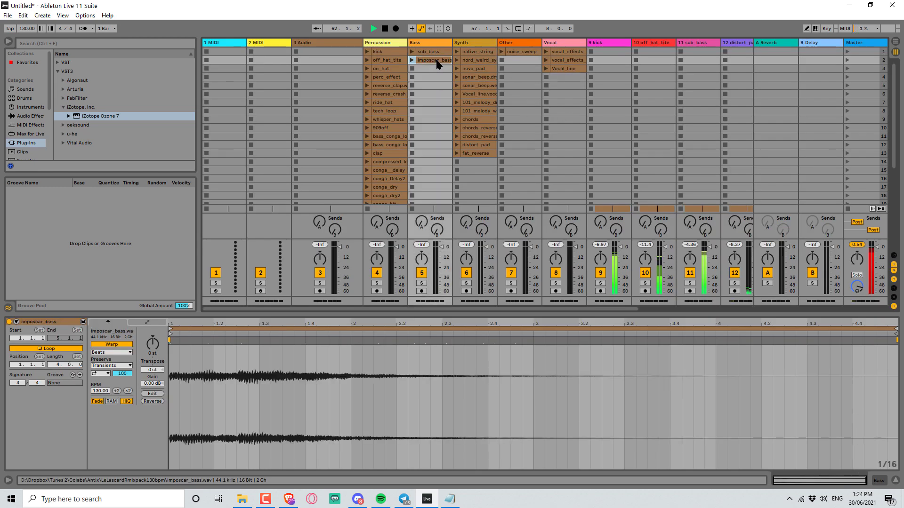
key(Tab)
click(549, 256)
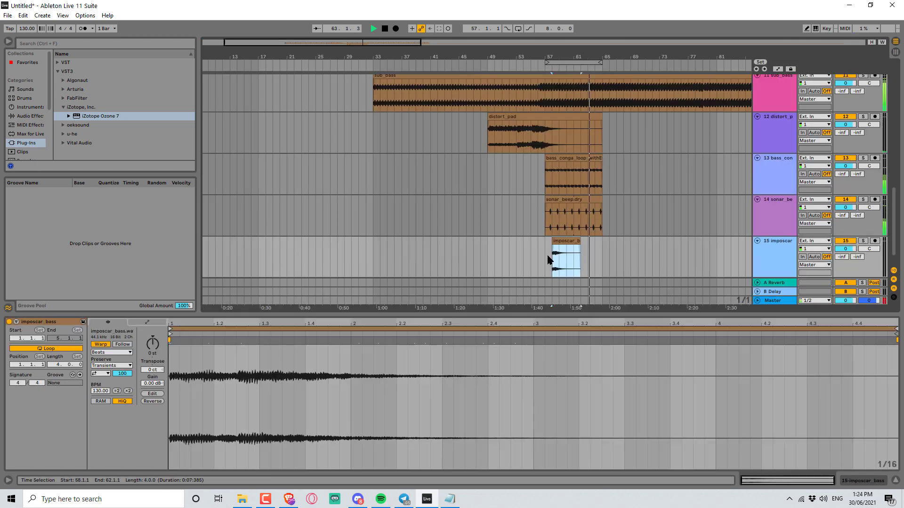
key(ctrl+v)
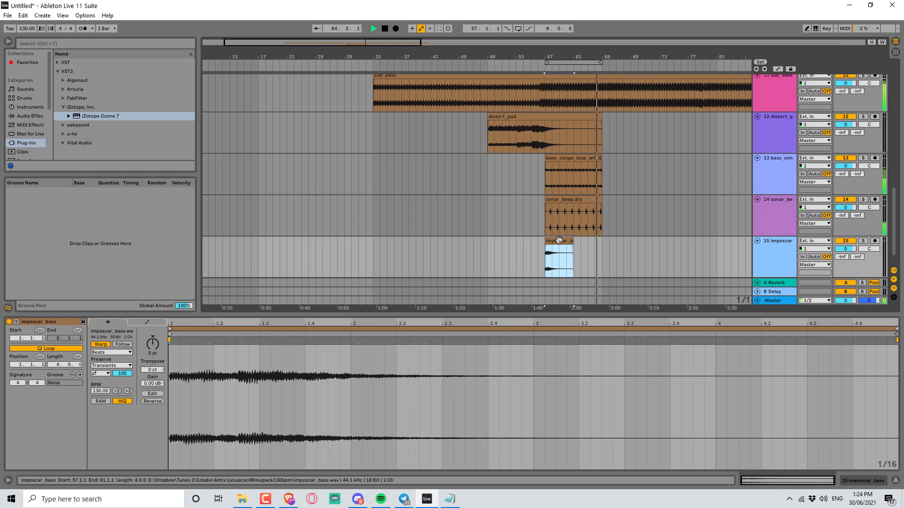
- Loop bars 57–61 and play from bar 57 to hear imposcar_bass
key(space)
click(518, 28)
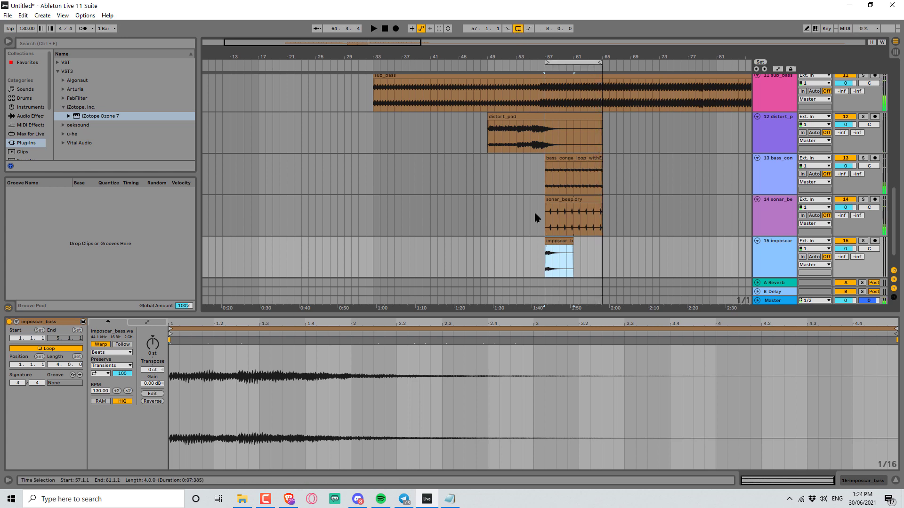
click(545, 259)
key(space)
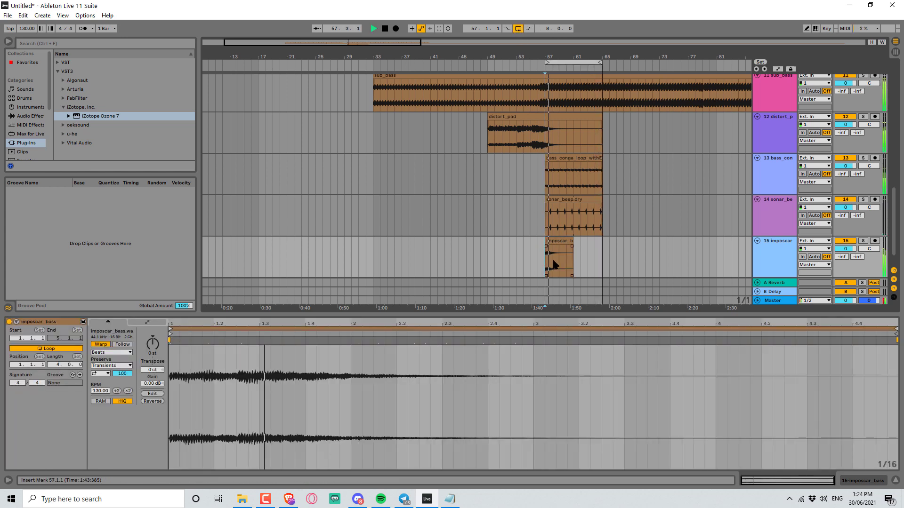
scroll(671, 223, down, 1)
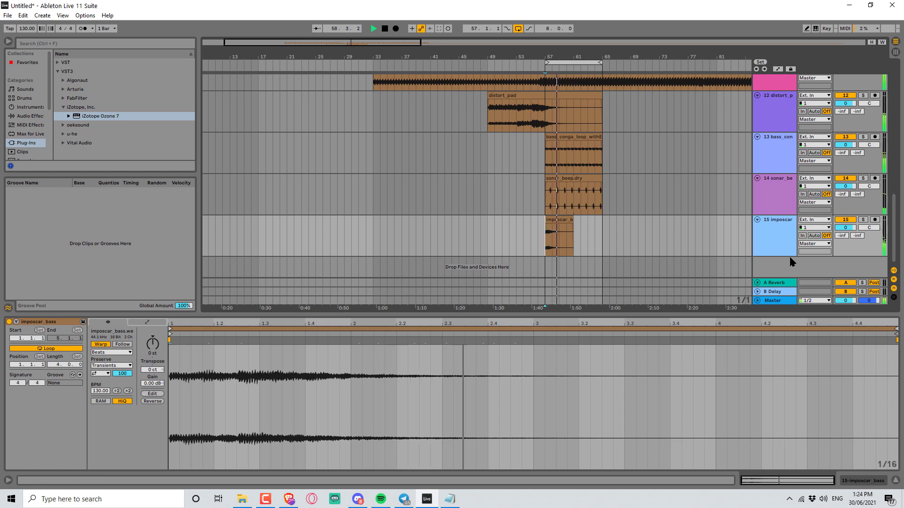
click(783, 224)
key(Tab)
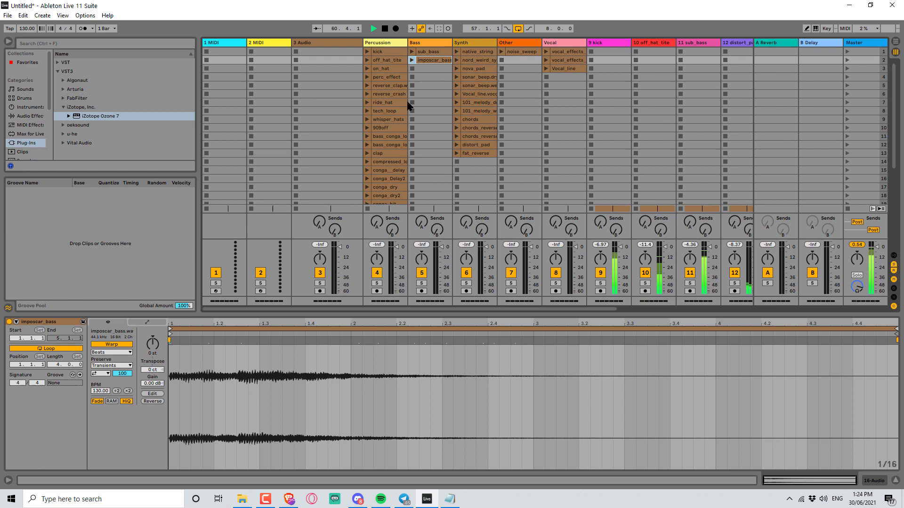
- With off_hat_tite picked, duplicate the bars 57–65 clips across tracks to bars 65–73
click(389, 61)
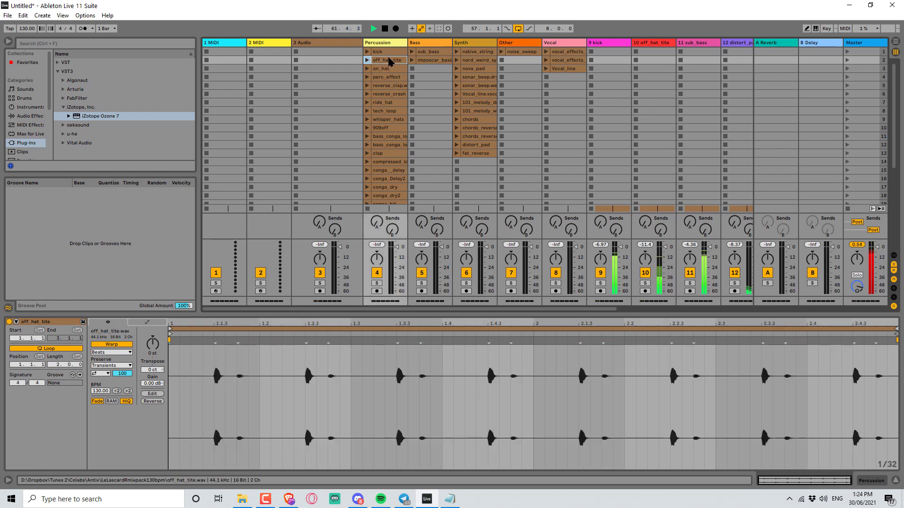
key(Tab)
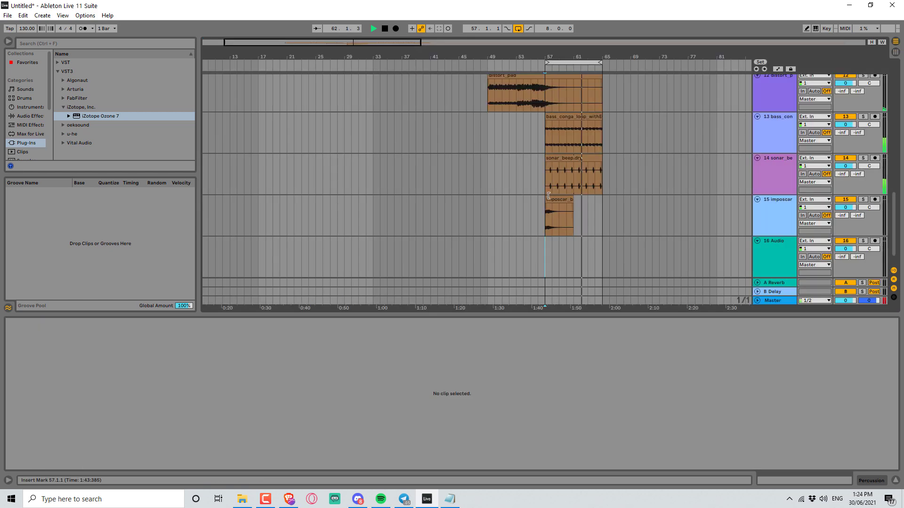
click(545, 303)
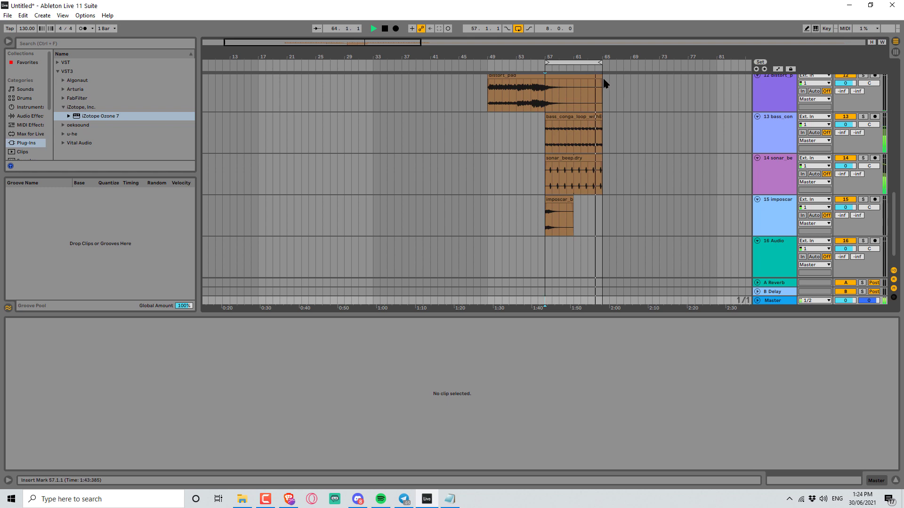
click(597, 63)
key(ctrl+d)
- Paste the off_hat_tite clip at bar 65 on track 16 and extend it to bar 73
scroll(665, 131, up, 1)
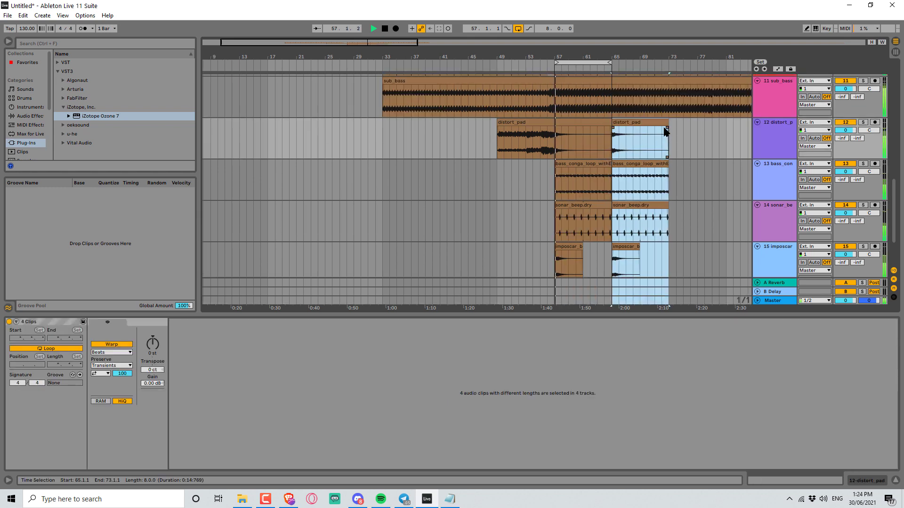
scroll(685, 126, down, 1)
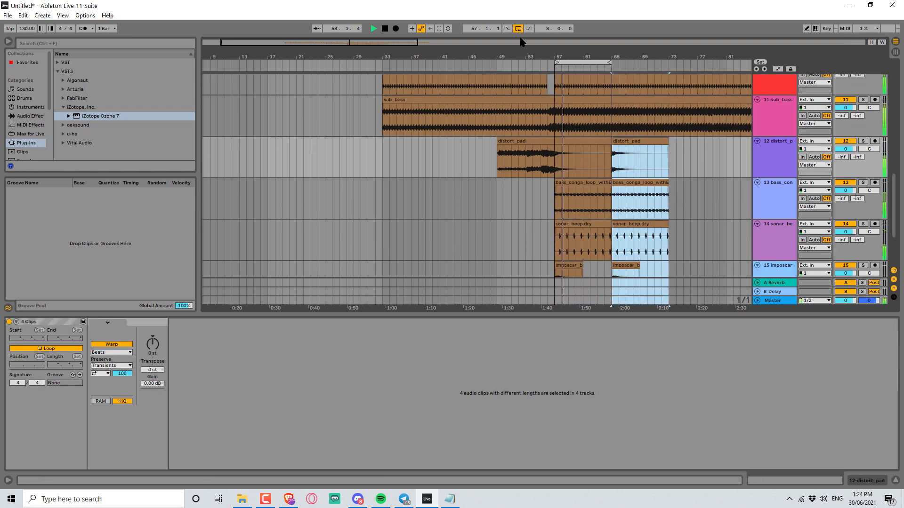
scroll(687, 157, down, 1)
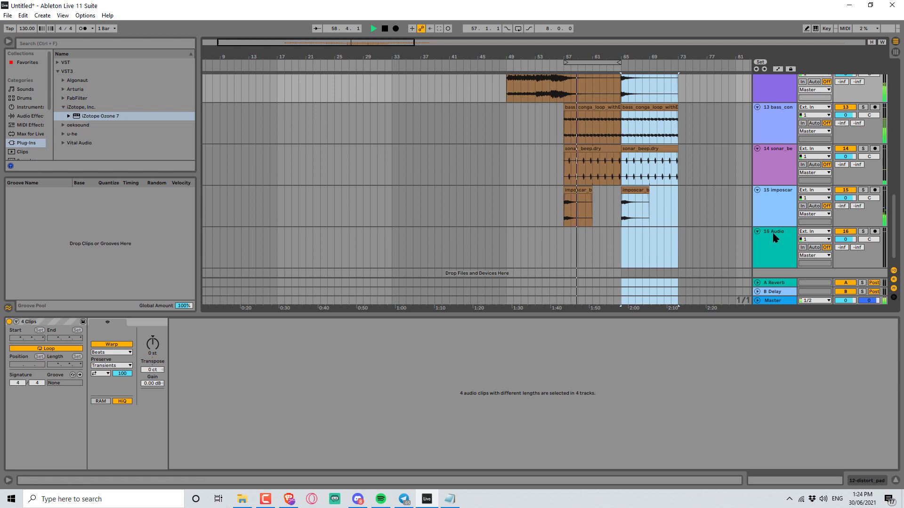
click(626, 249)
key(ctrl+v)
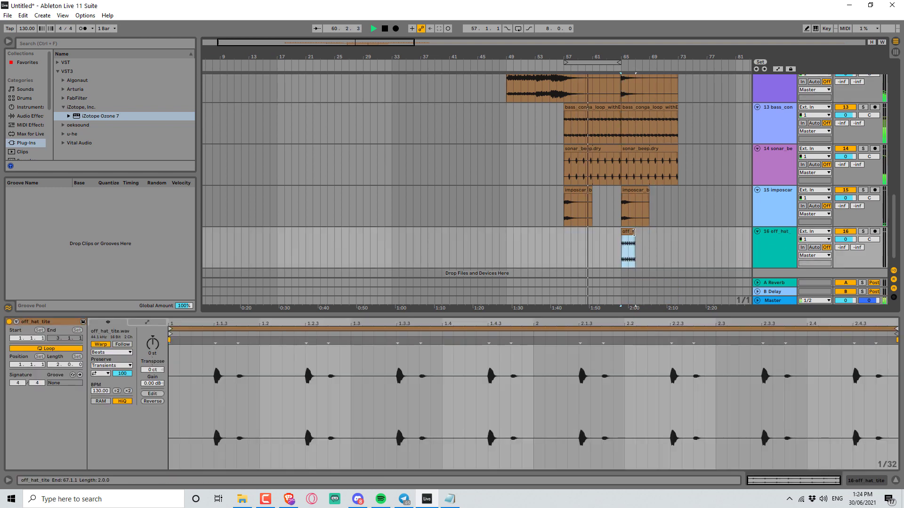
drag(633, 232, 678, 233)
click(772, 236)
key(Tab)
- Copy Dirty_tamberine from Session, paste it at bar 65 on track 17, and stretch it to bar 73
scroll(402, 155, down, 5)
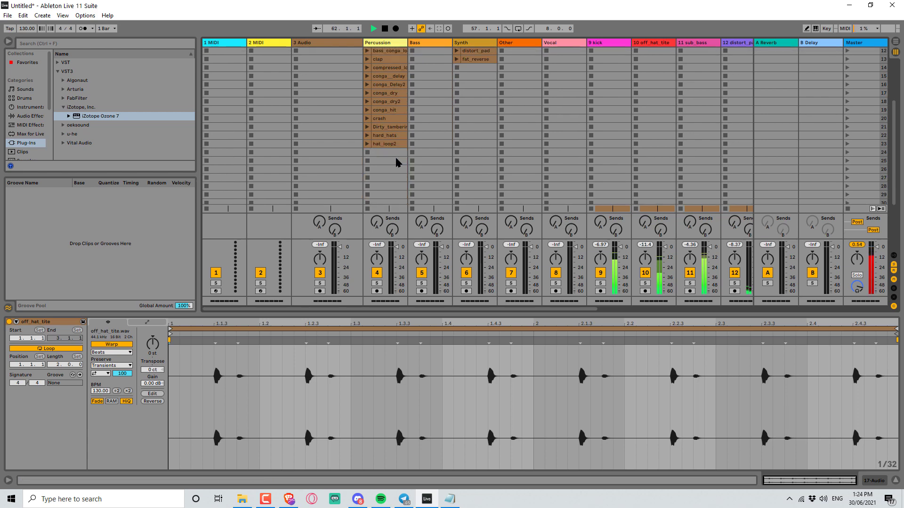
scroll(387, 146, up, 3)
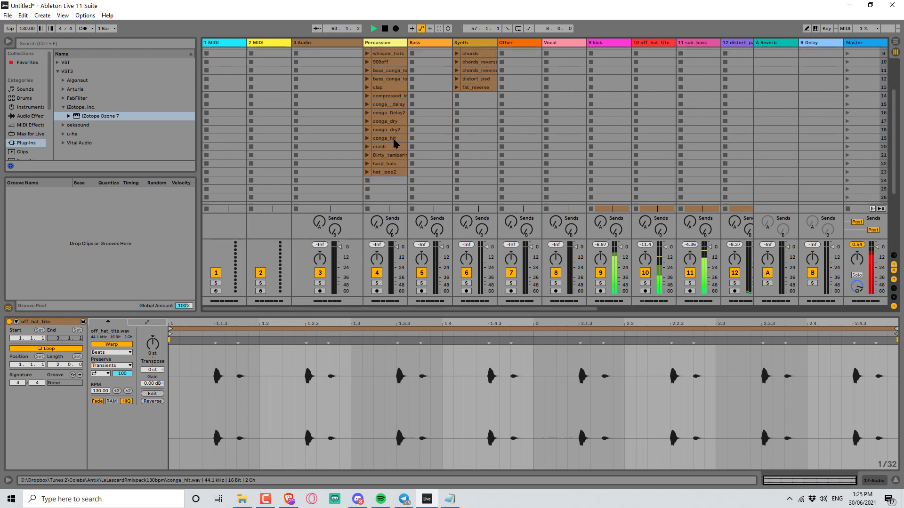
click(384, 157)
key(Tab)
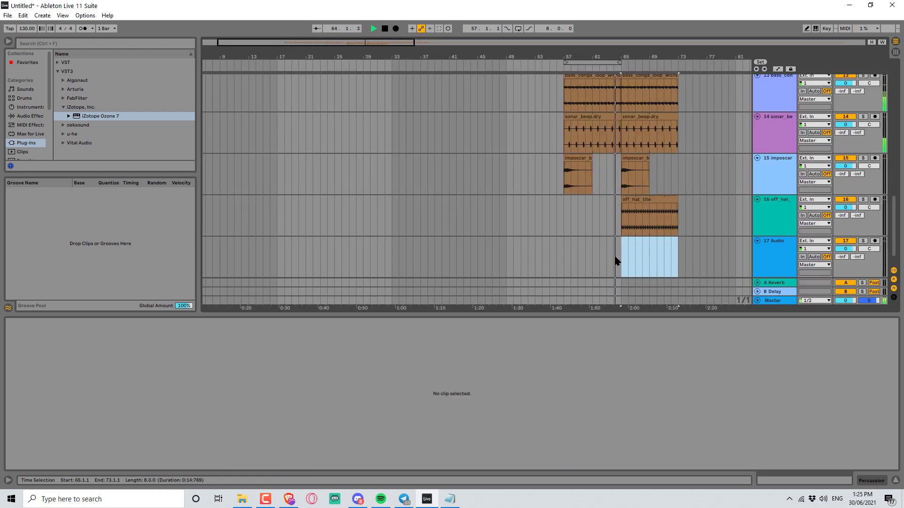
click(620, 255)
key(ctrl+v)
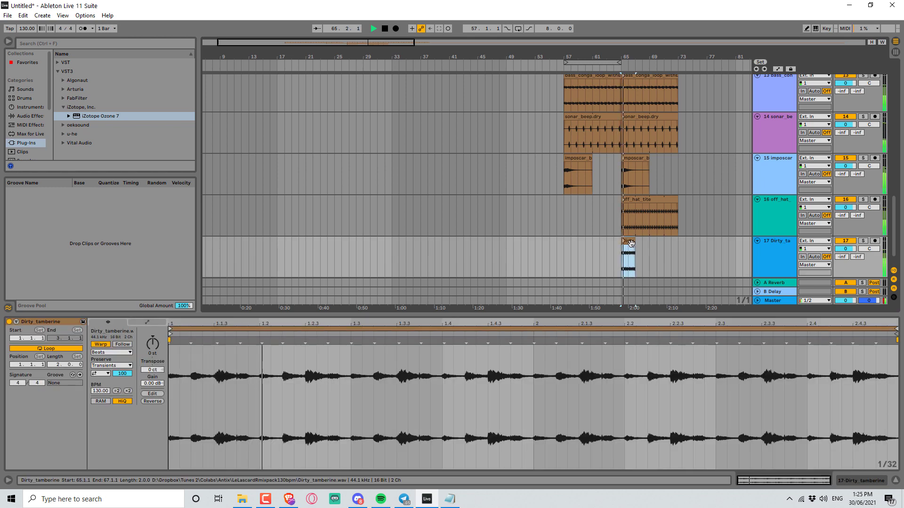
drag(634, 242, 678, 242)
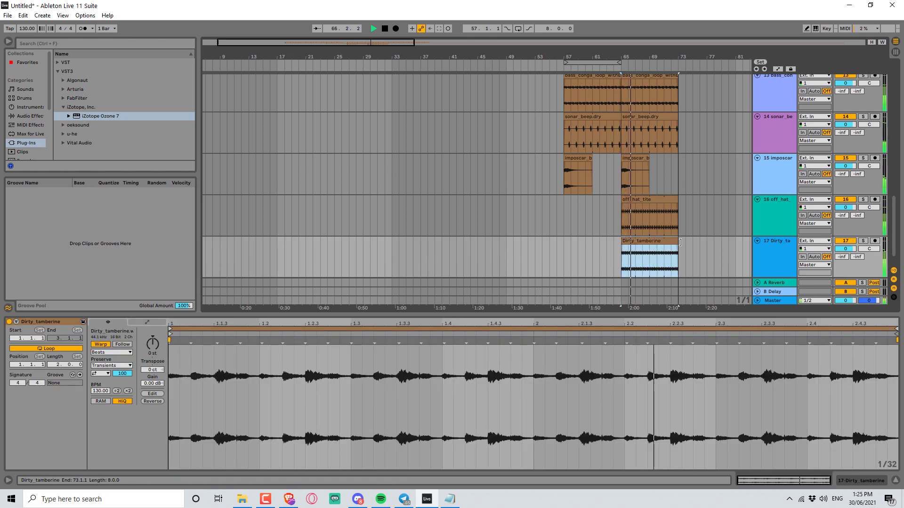